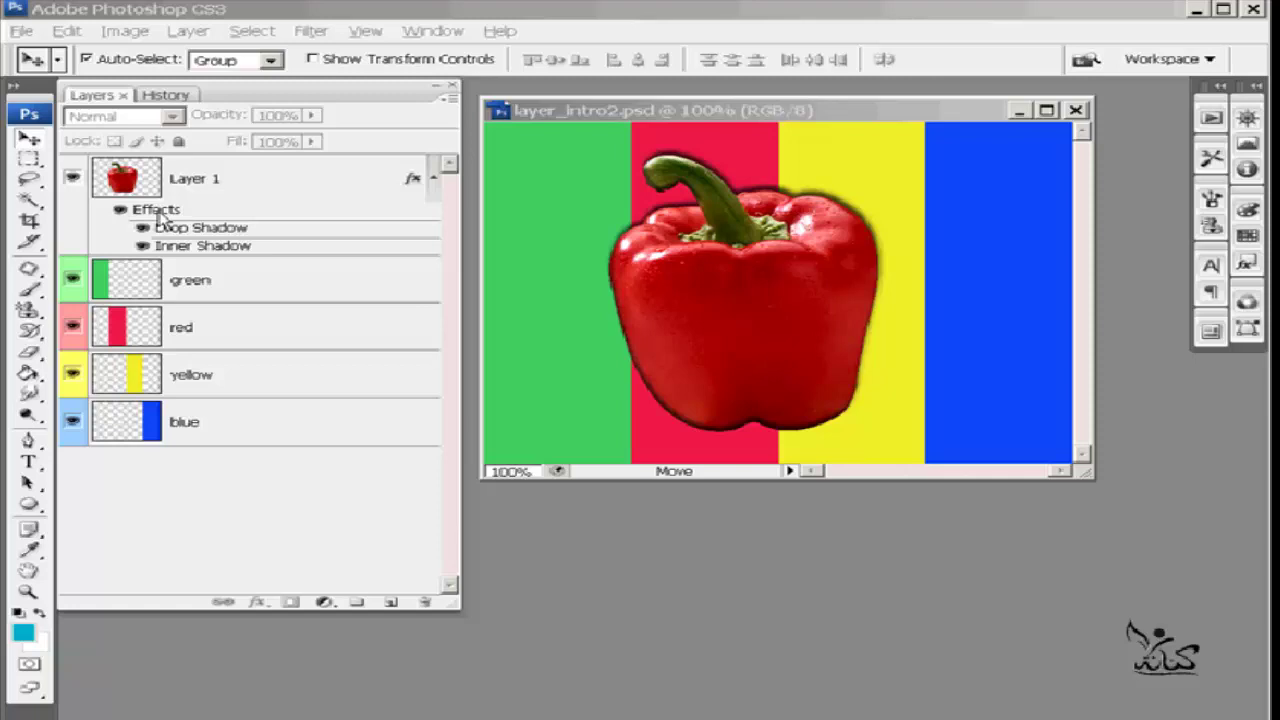
Copy Layer 1's Drop Shadow and Inner Shadow style and paste it onto the green layer.
left_click(230, 181)
left_click(230, 181)
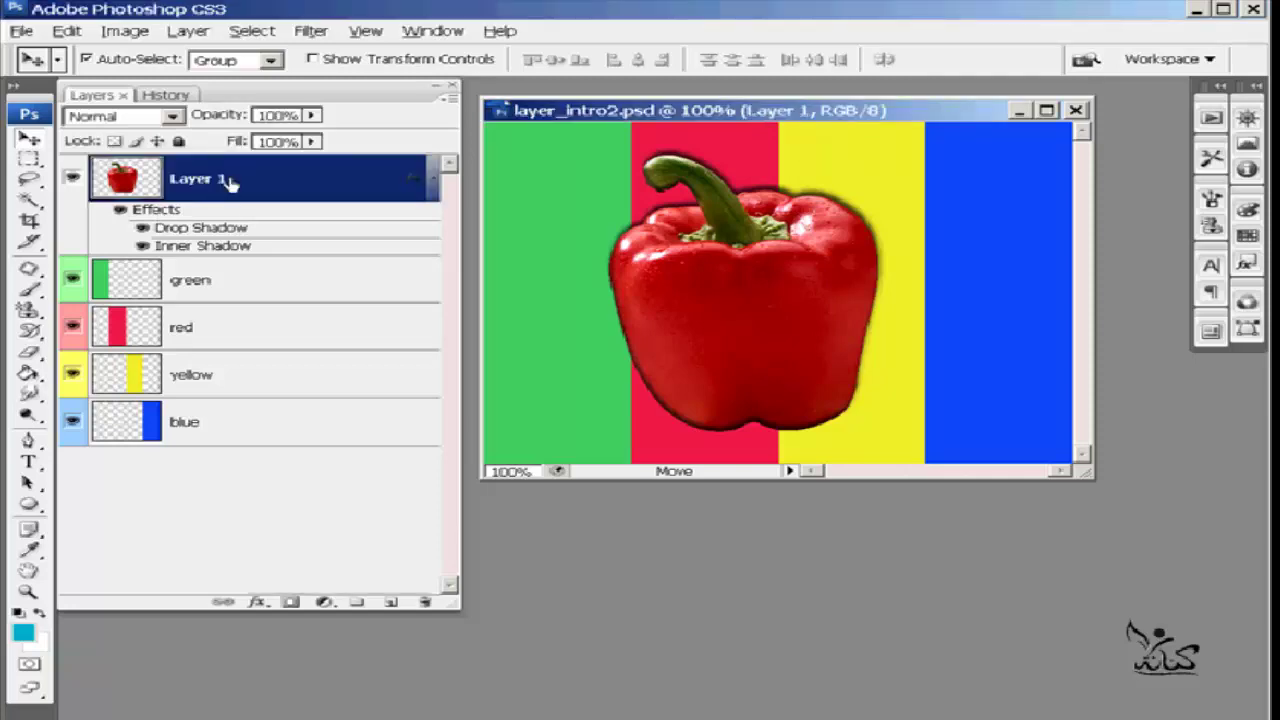
right_click(224, 210)
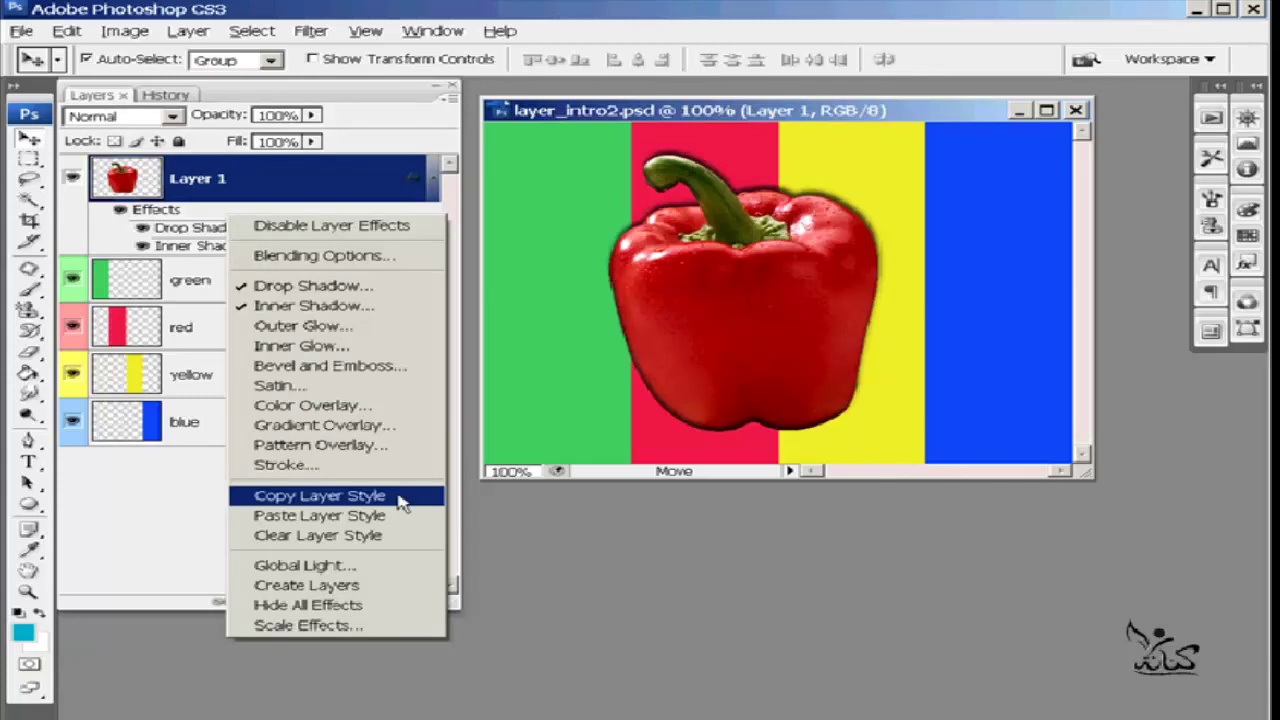
left_click(400, 503)
left_click(288, 279)
right_click(290, 280)
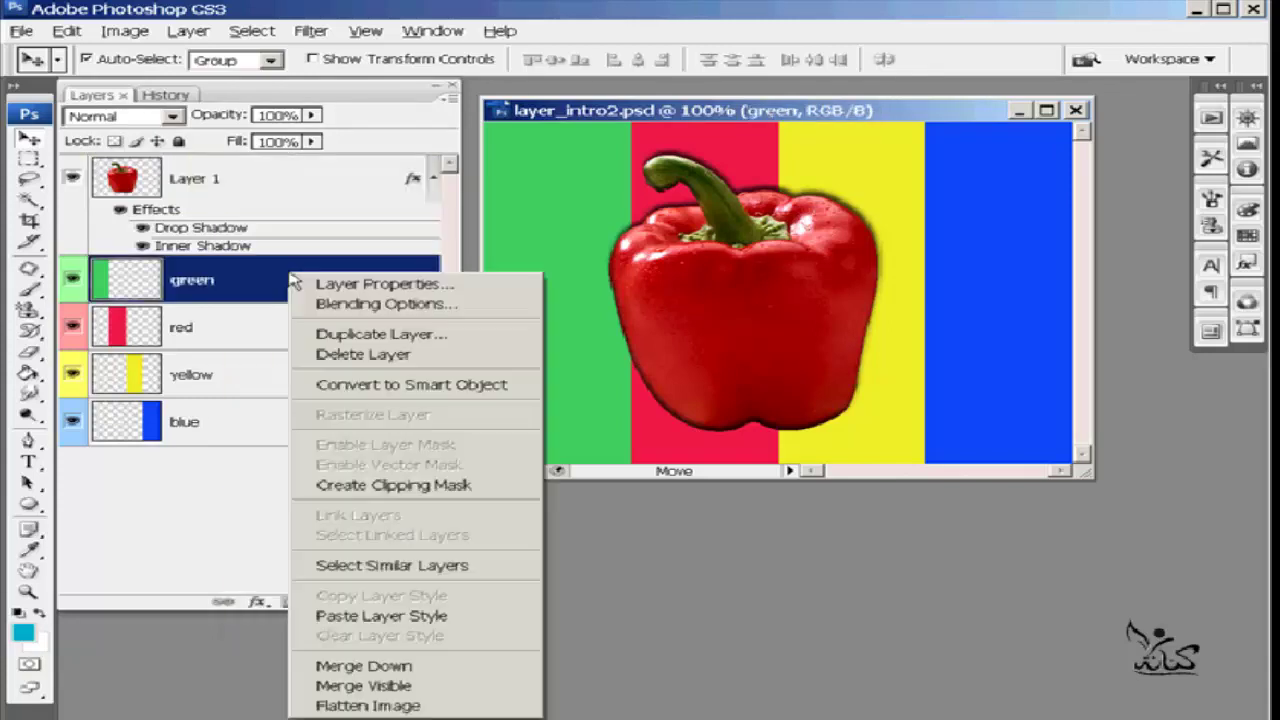
left_click(466, 634)
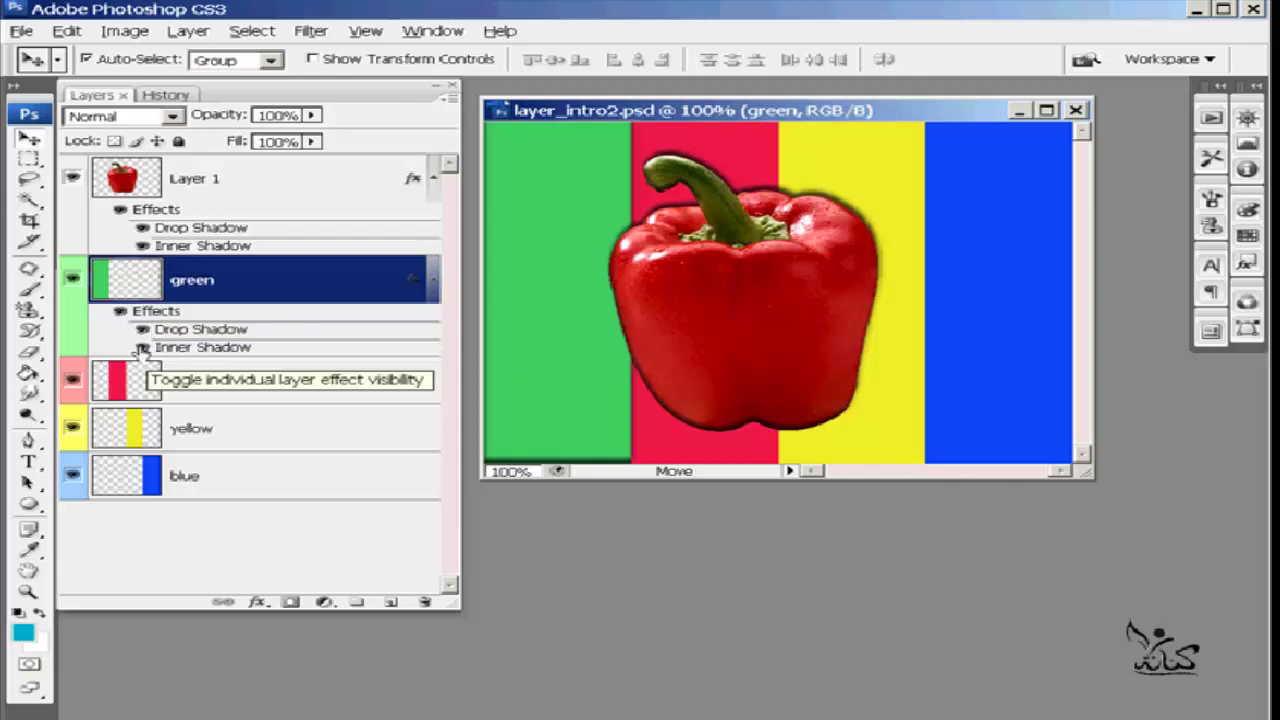
Toggle the green layer's Inner Shadow visibility to compare, then delete that effect.
left_click(143, 347)
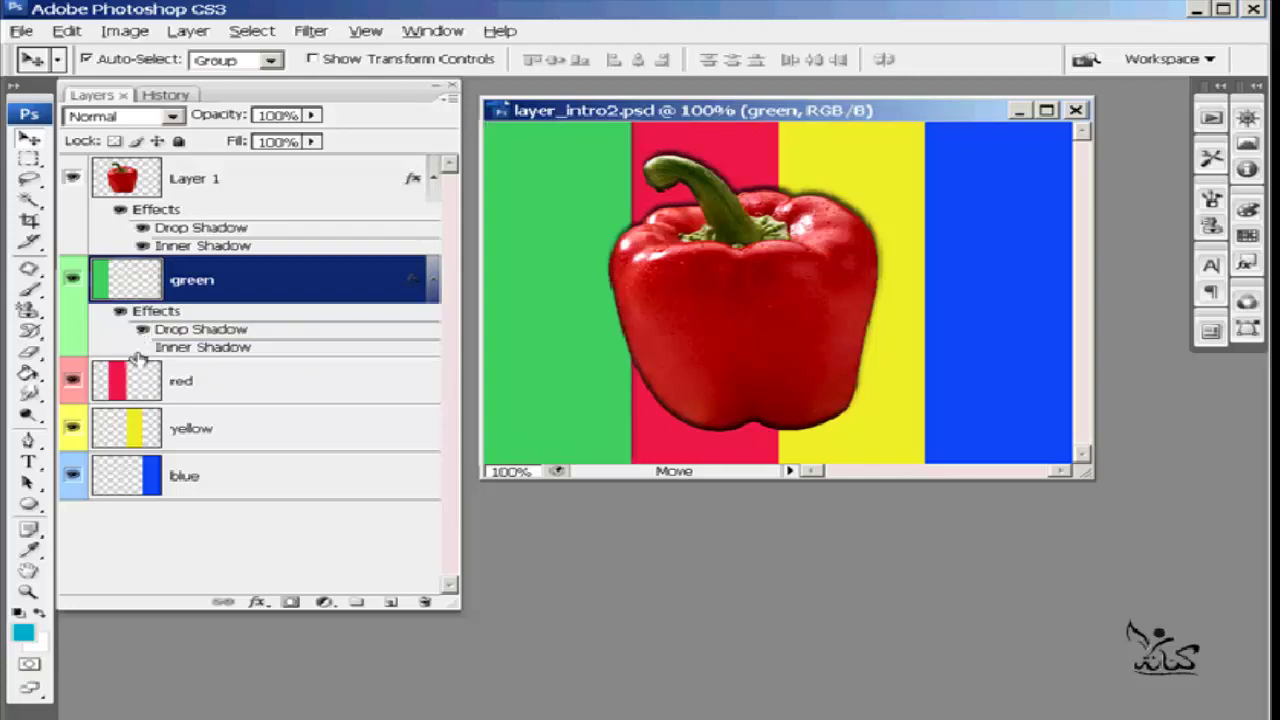
left_click(142, 347)
left_click(142, 347)
left_click(142, 347)
left_click(142, 347)
left_click_drag(293, 352, 426, 605)
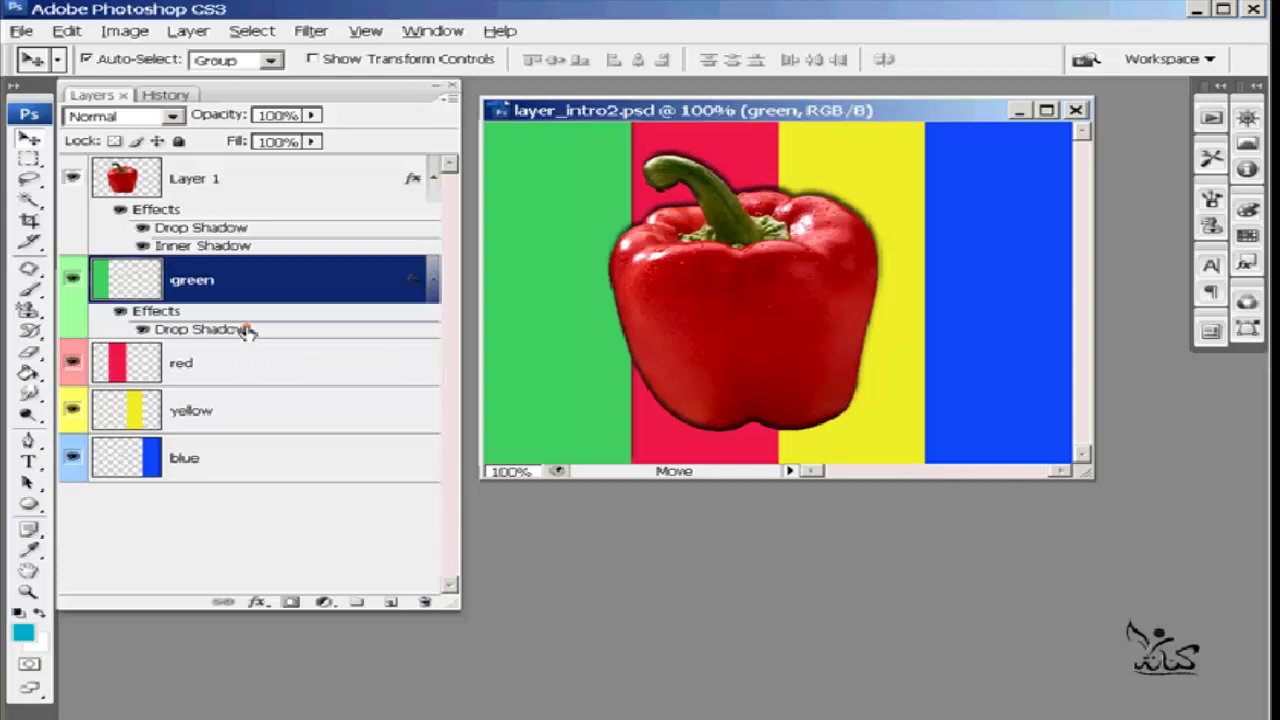
Move green's Drop Shadow to the red layer and Layer 1's Inner Shadow to yellow.
left_click_drag(247, 331, 245, 367)
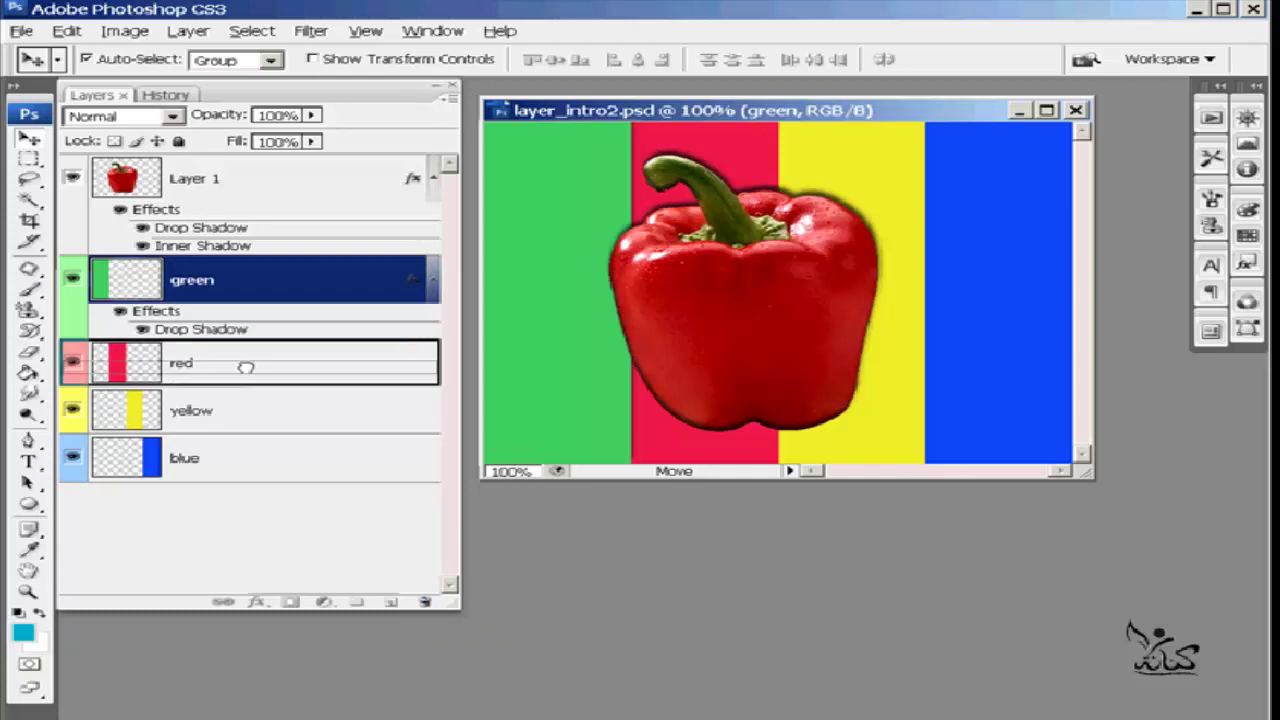
left_click_drag(245, 367, 246, 369)
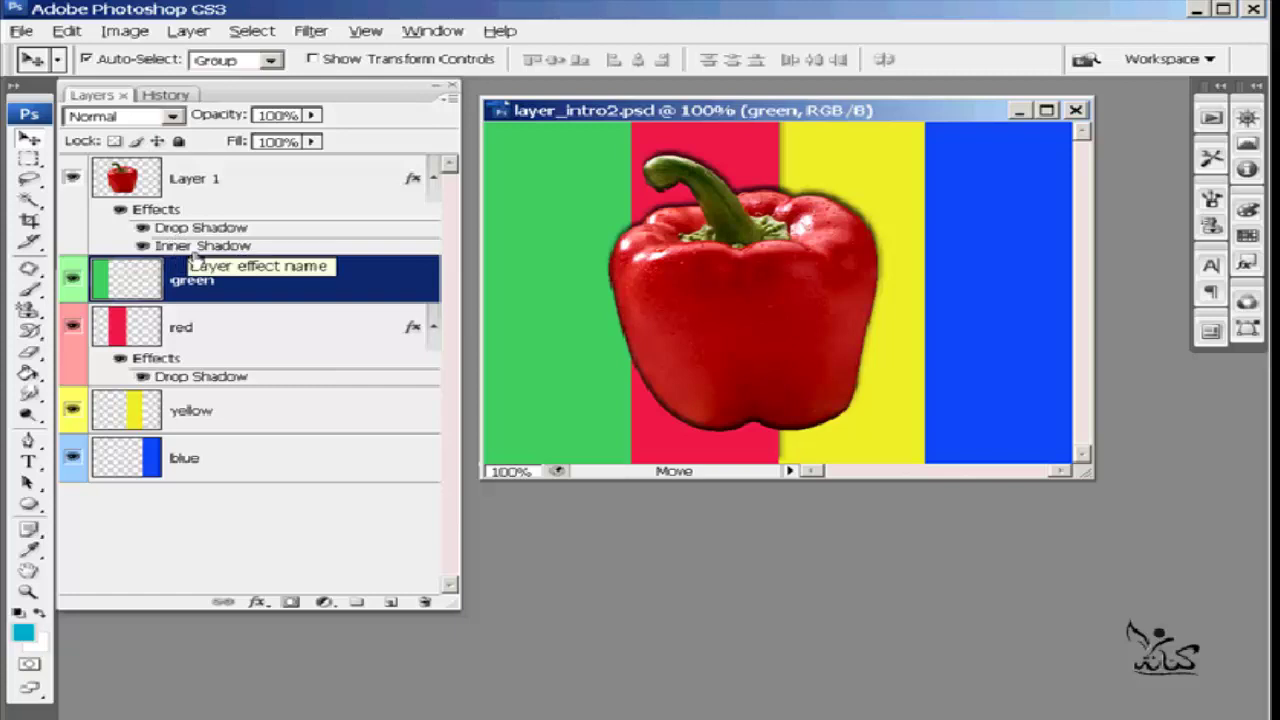
left_click_drag(213, 247, 228, 421)
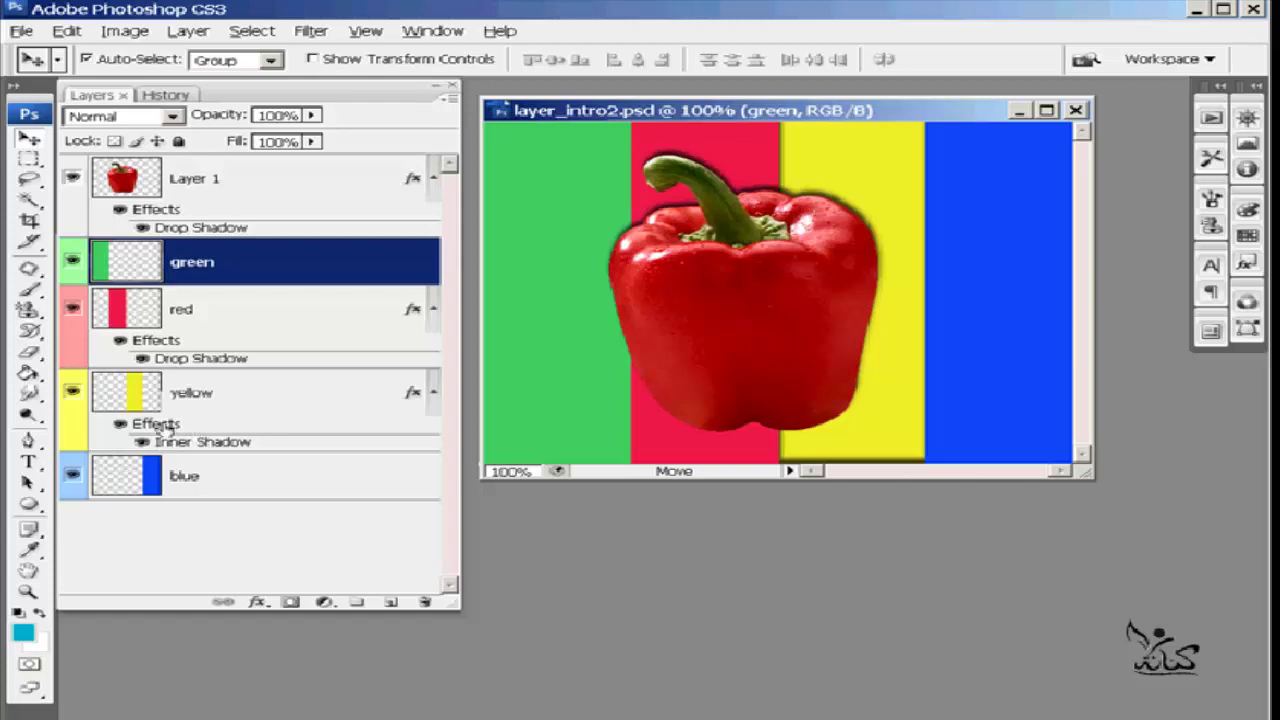
Delete yellow's Inner Shadow, clear the red layer's style, and delete Layer 1's Drop Shadow.
mouse_move(258, 430)
left_mouse_down()
mouse_move(267, 424)
mouse_move(425, 604)
left_mouse_up()
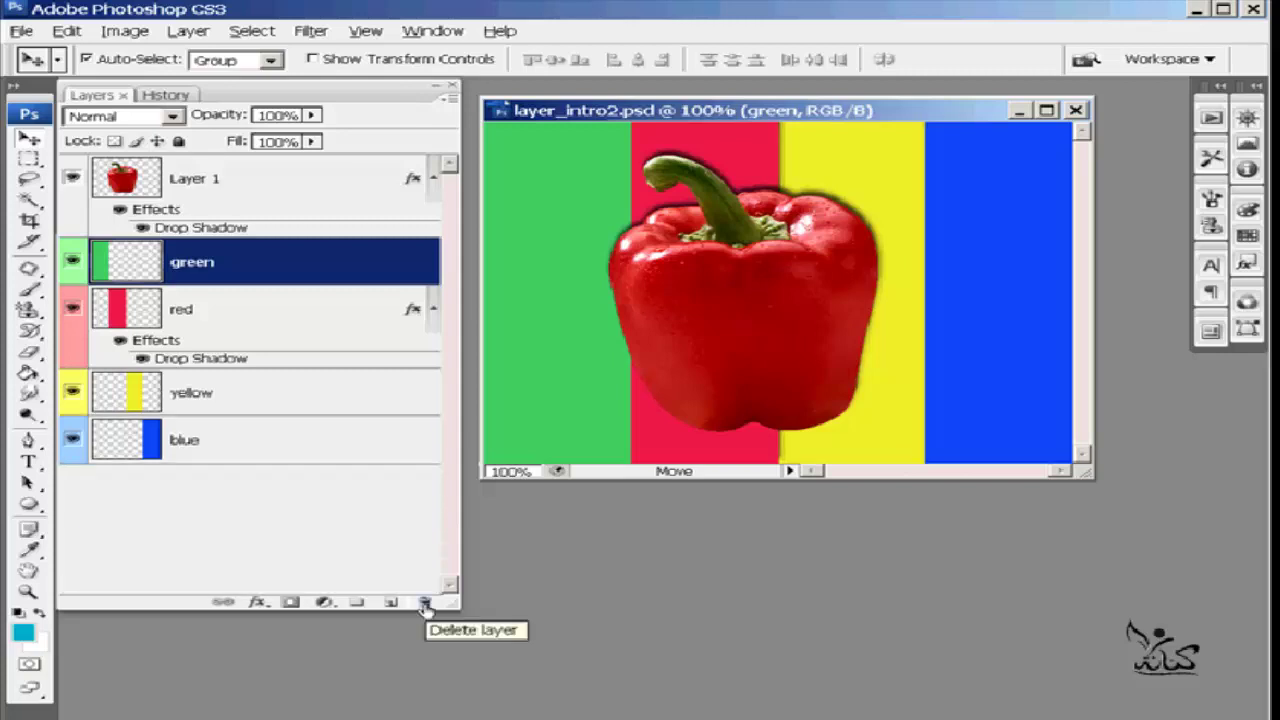
left_click(268, 346)
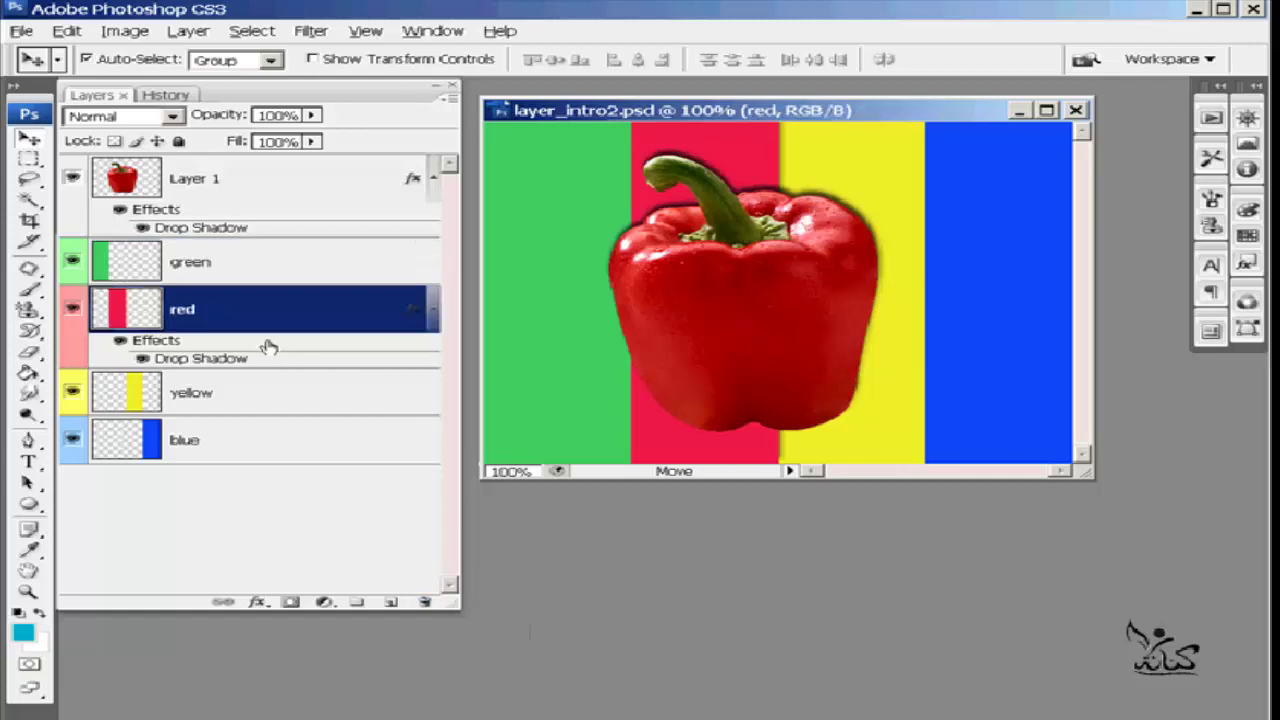
right_click(268, 346)
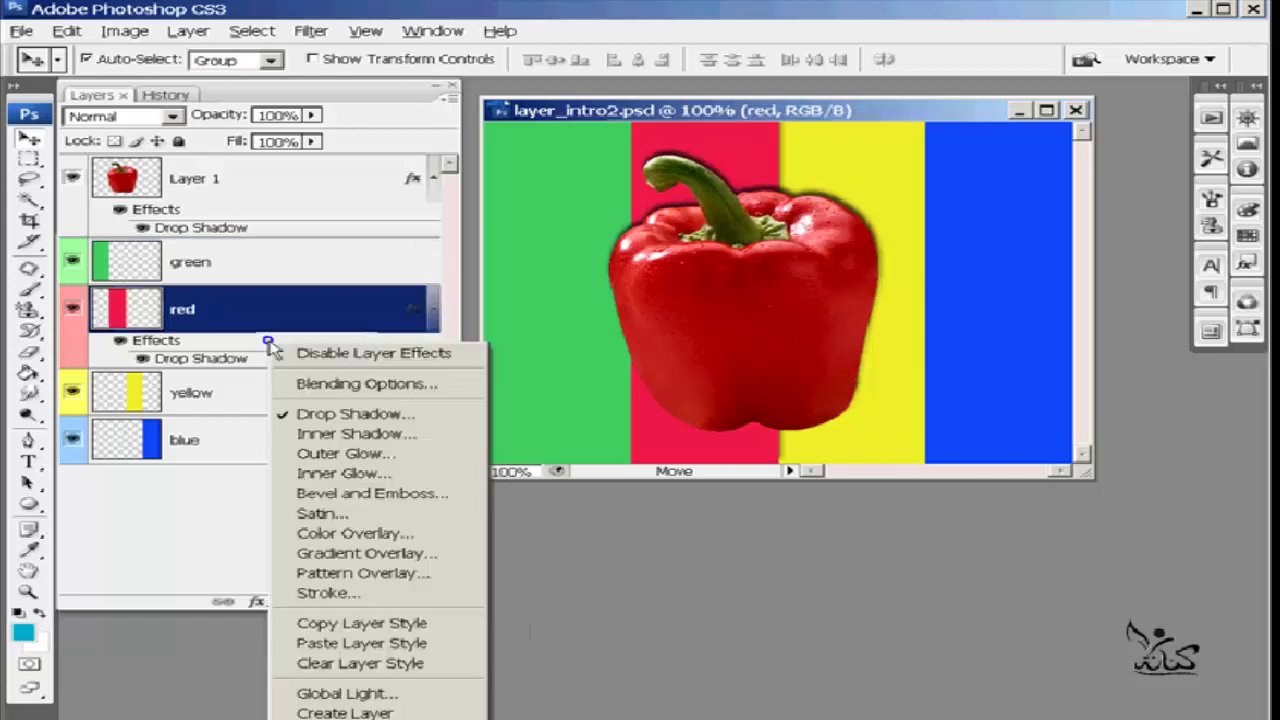
left_click(434, 664)
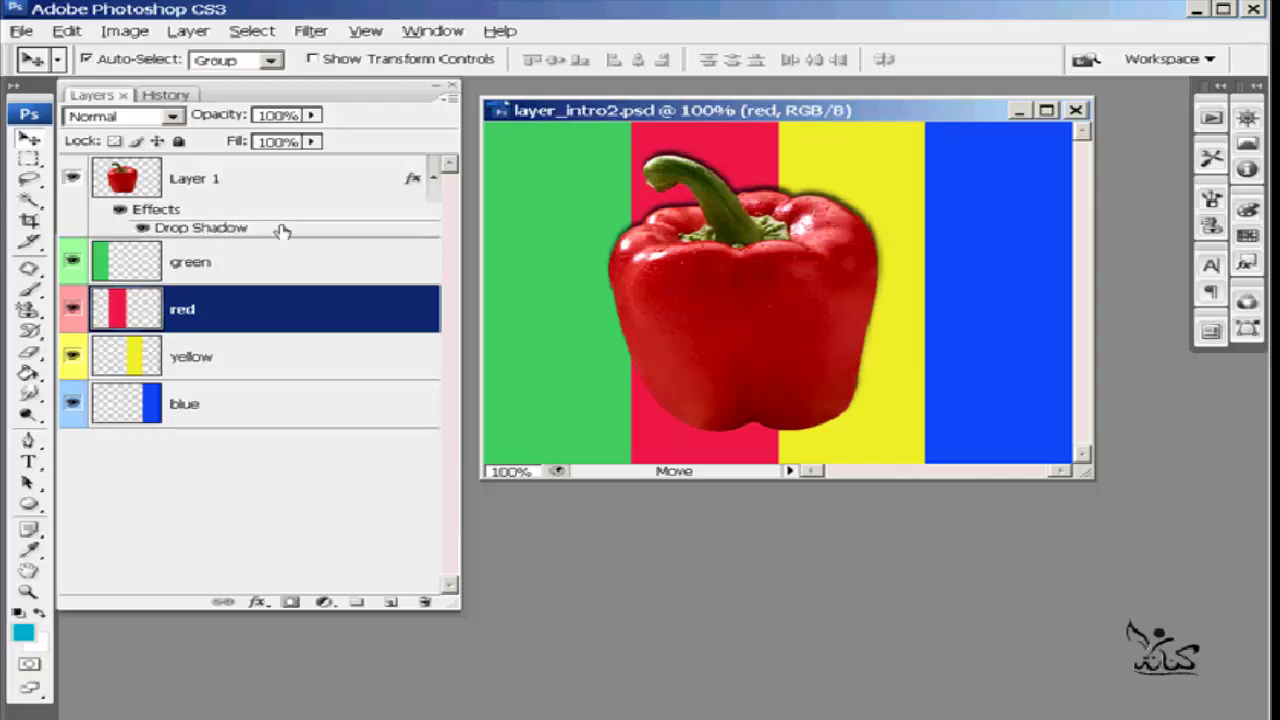
mouse_move(347, 233)
left_mouse_down()
mouse_move(398, 348)
mouse_move(423, 598)
left_mouse_up()
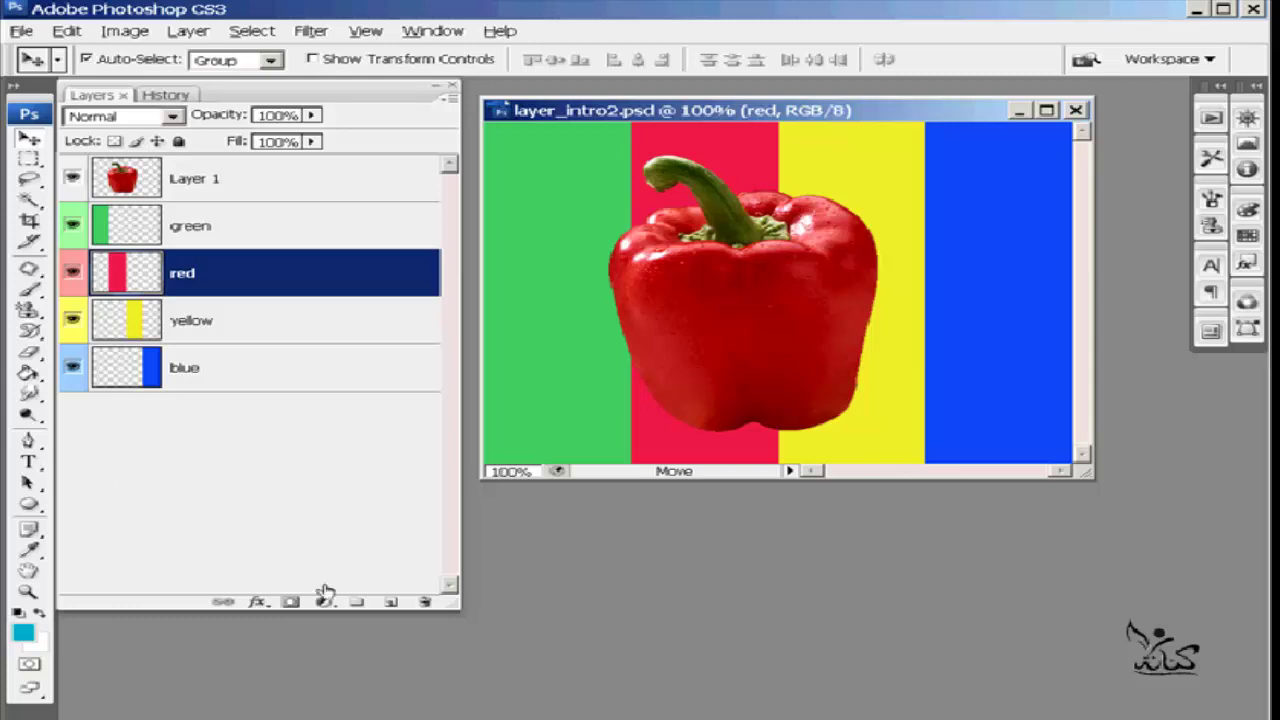
left_click(257, 603)
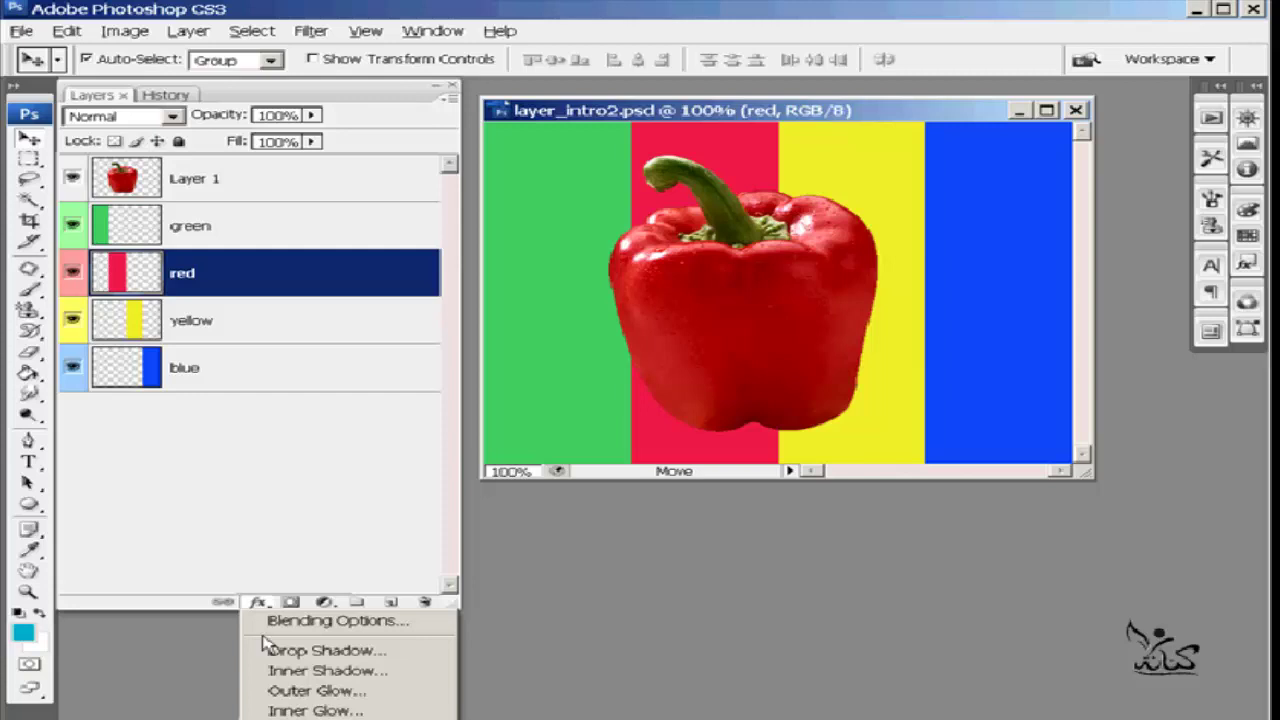
left_click(267, 578)
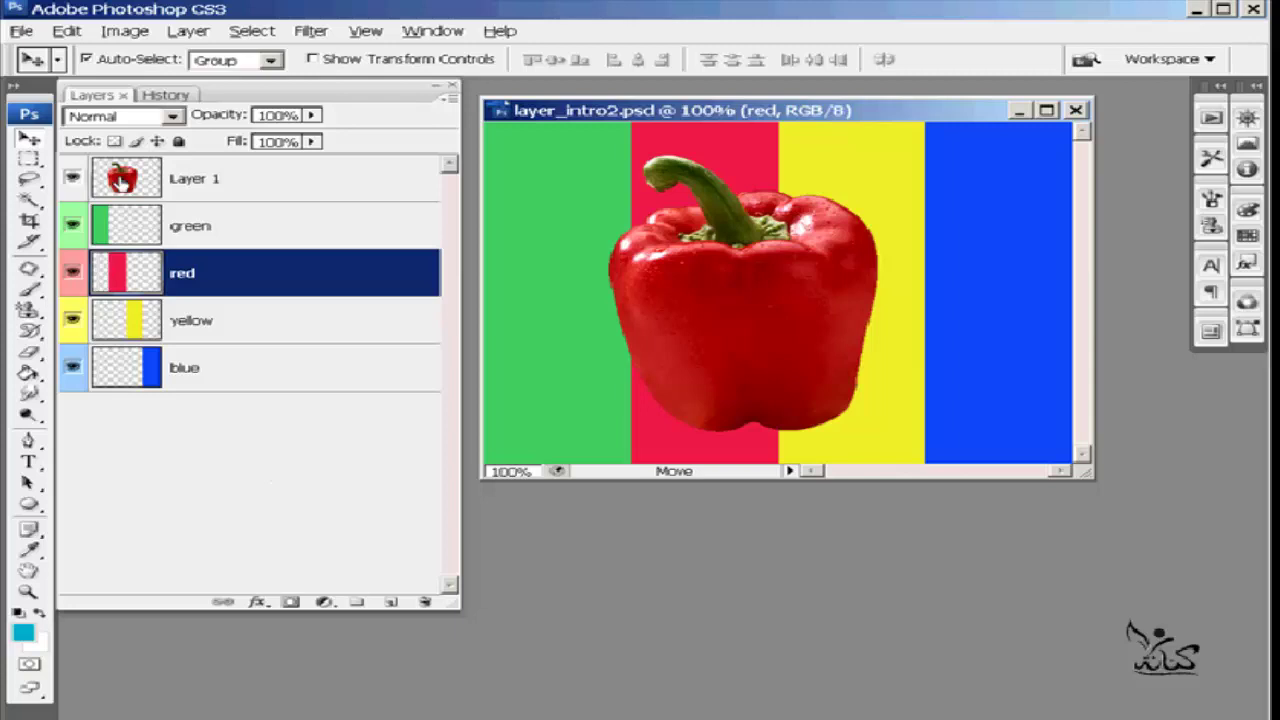
double_click(121, 181)
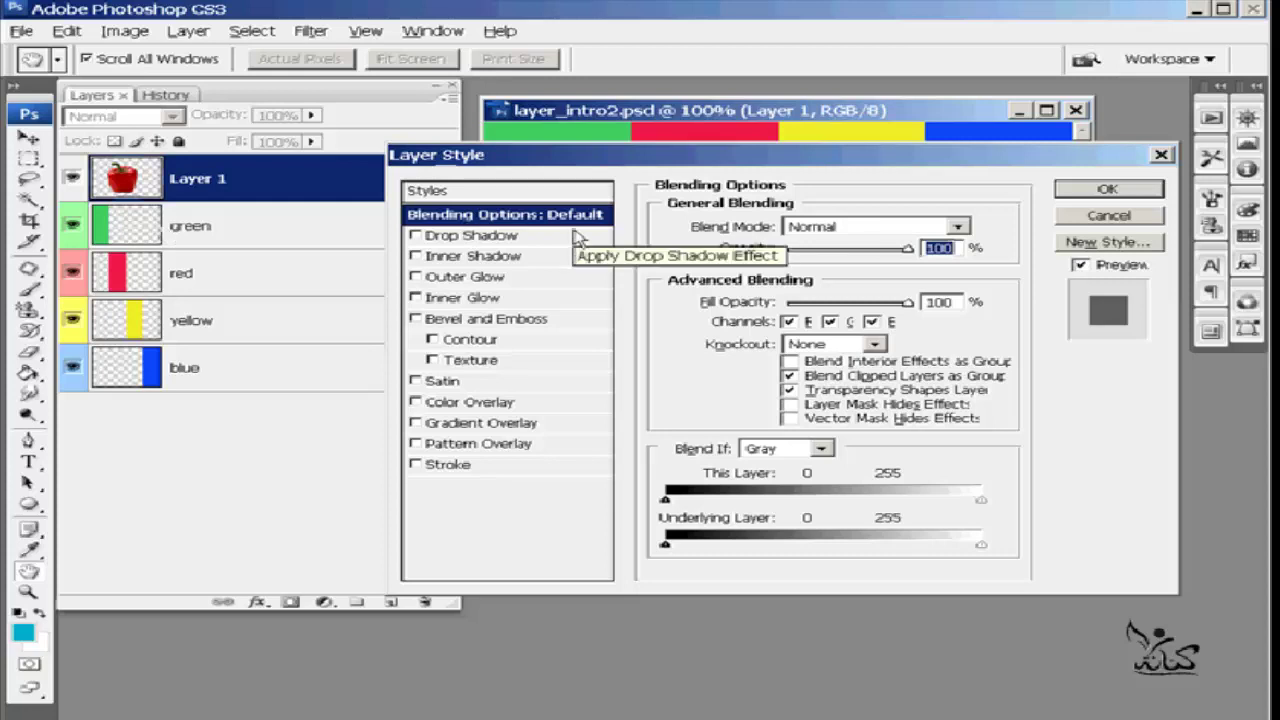
left_click(1107, 216)
Revert to the layer_intro2.psd snapshot in History, then return to the Layers panel.
left_click(154, 94)
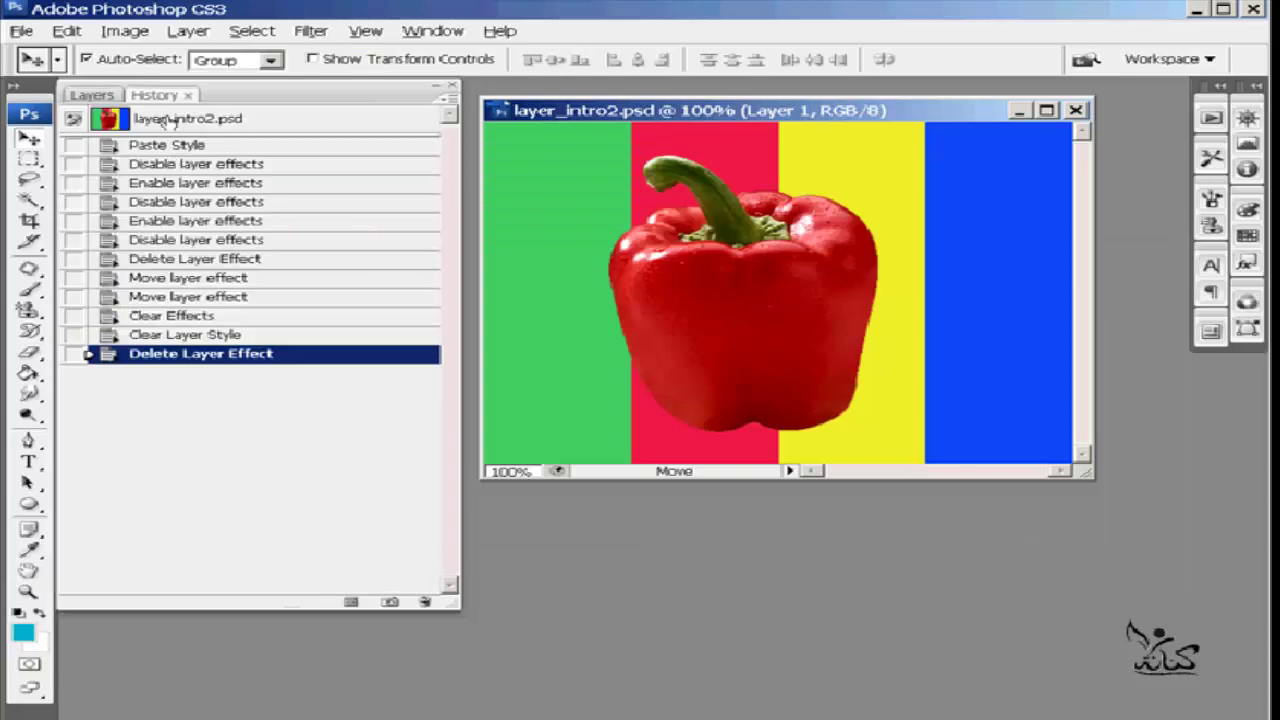
left_click(167, 119)
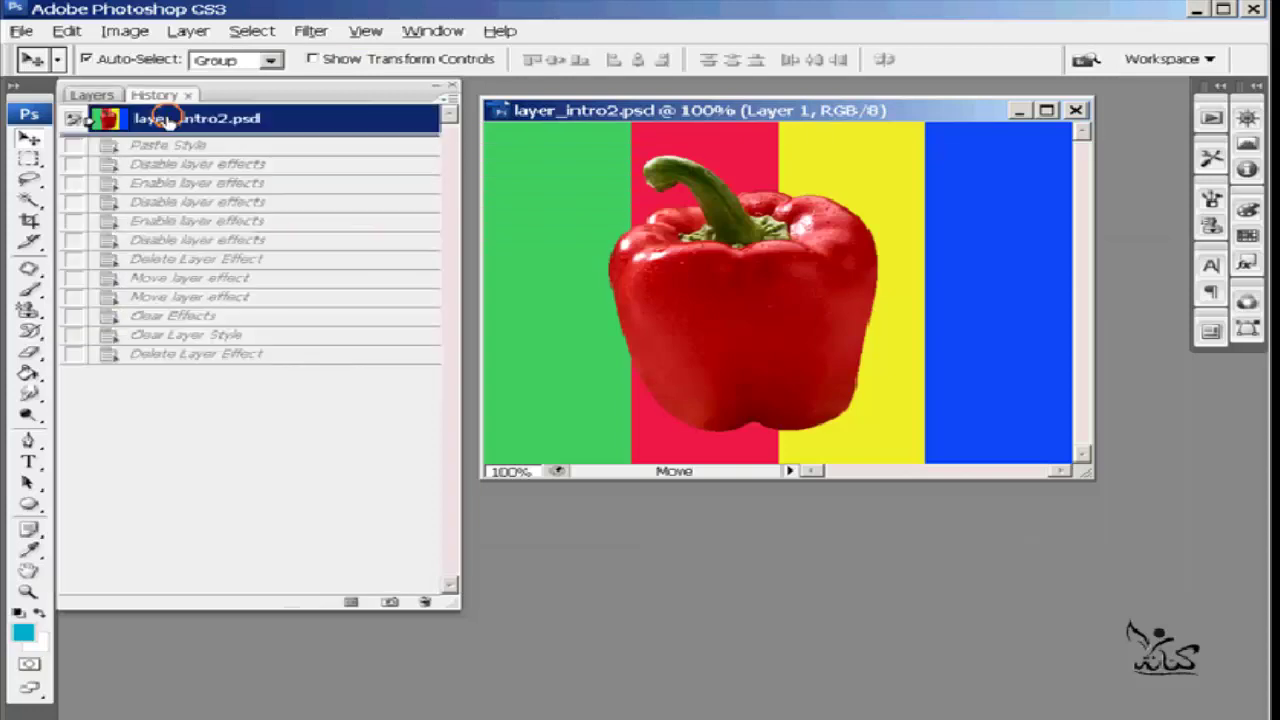
left_click(91, 94)
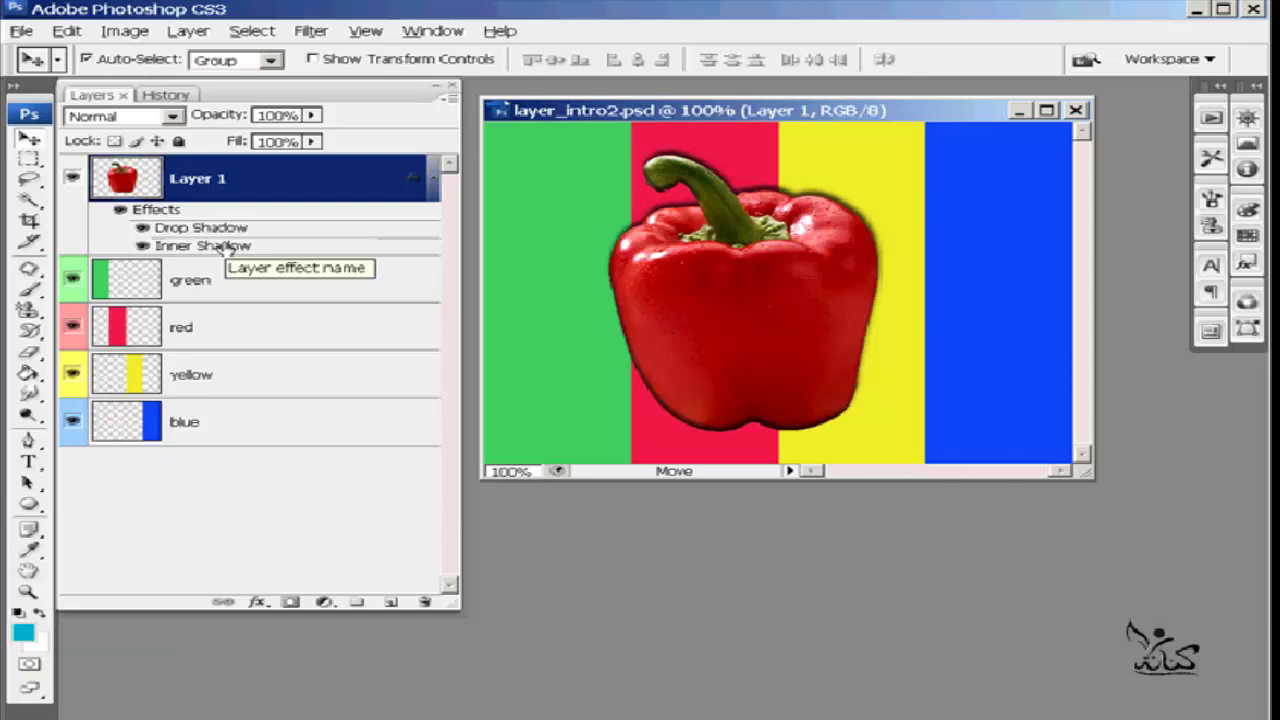
Open the pepper's Inner Shadow settings, nudging its angle and toggling it off and on.
double_click(222, 247)
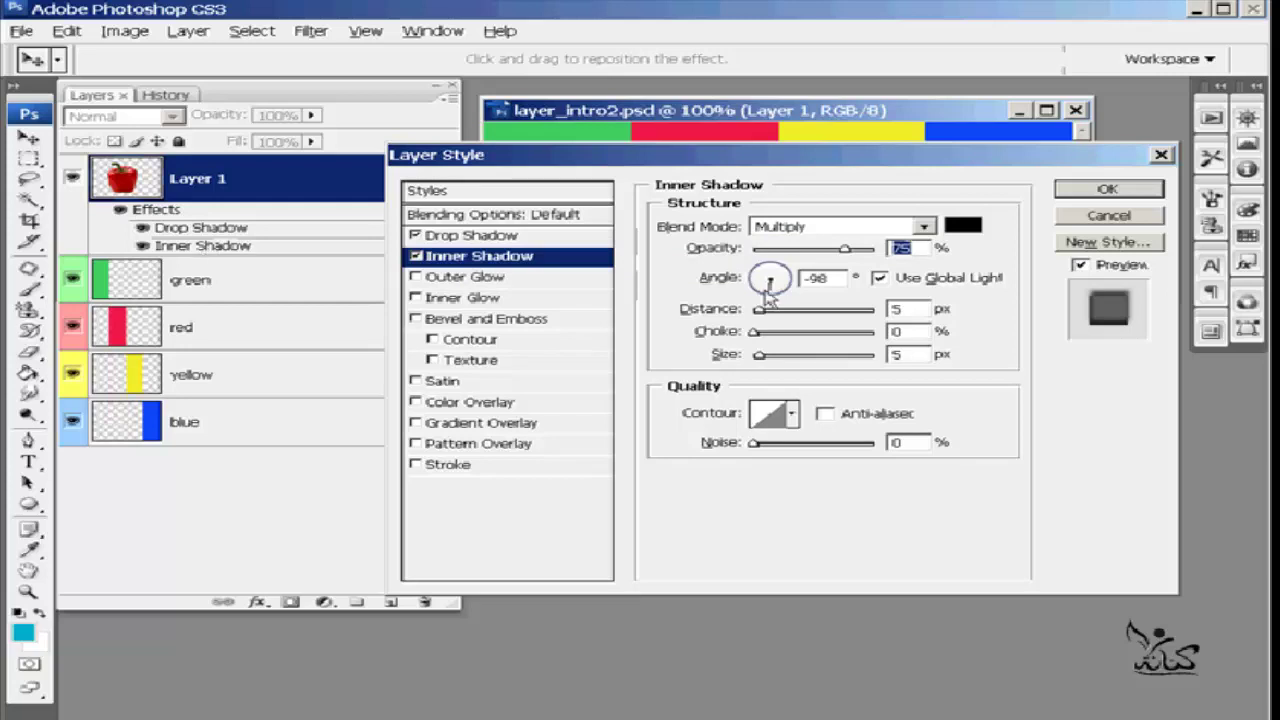
left_click_drag(766, 290, 776, 276)
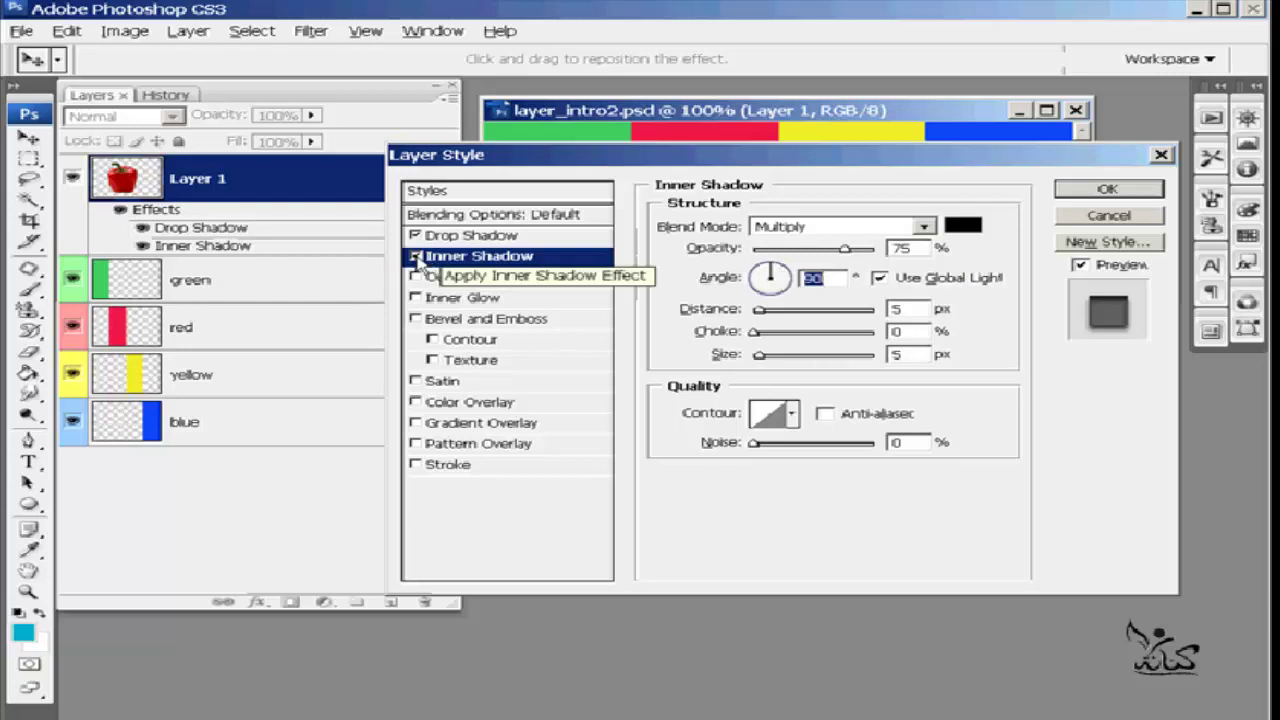
left_click(416, 257)
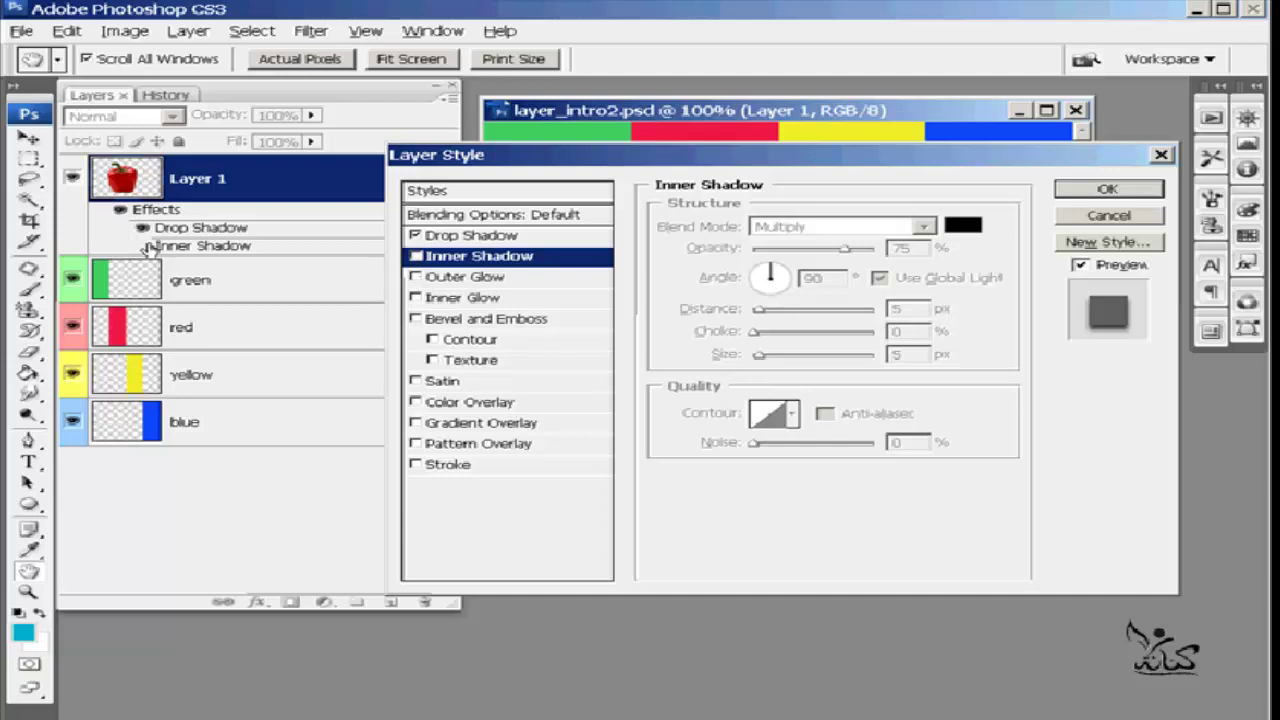
left_click(416, 257)
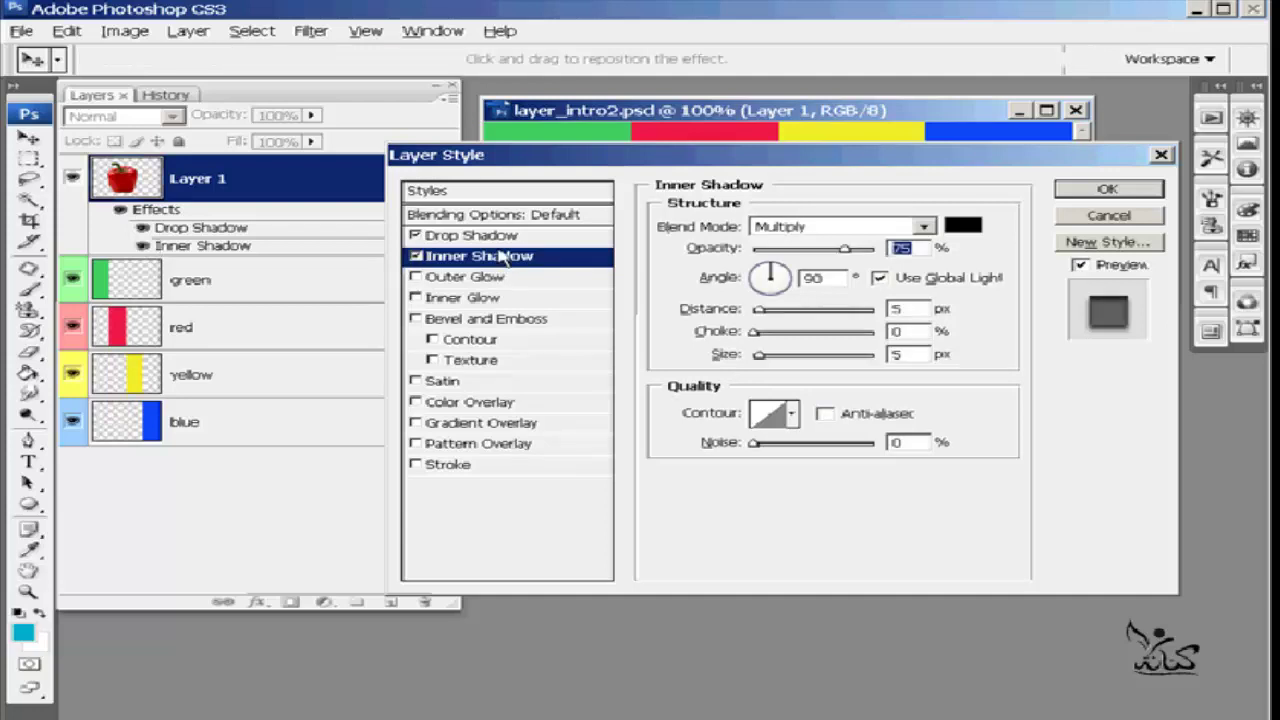
Preview a Satin effect on the pepper, then cancel the dialog to discard it.
left_click(484, 383)
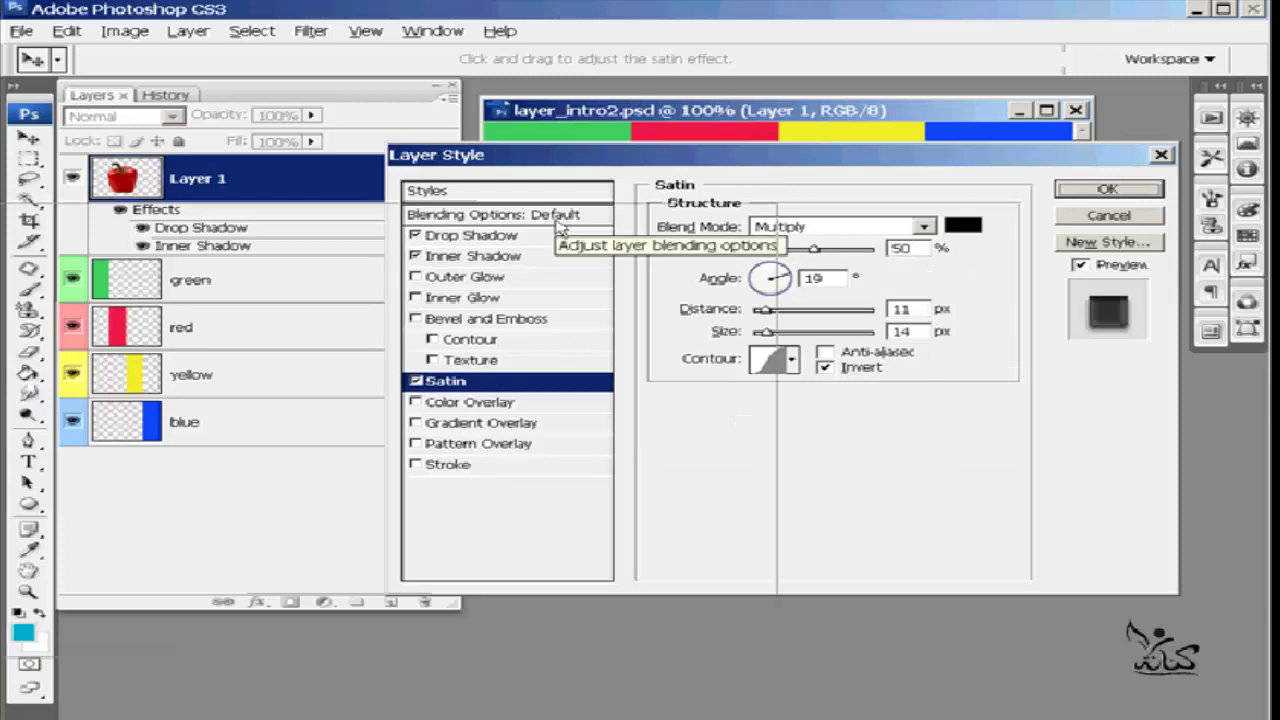
left_click_drag(958, 159, 860, 266)
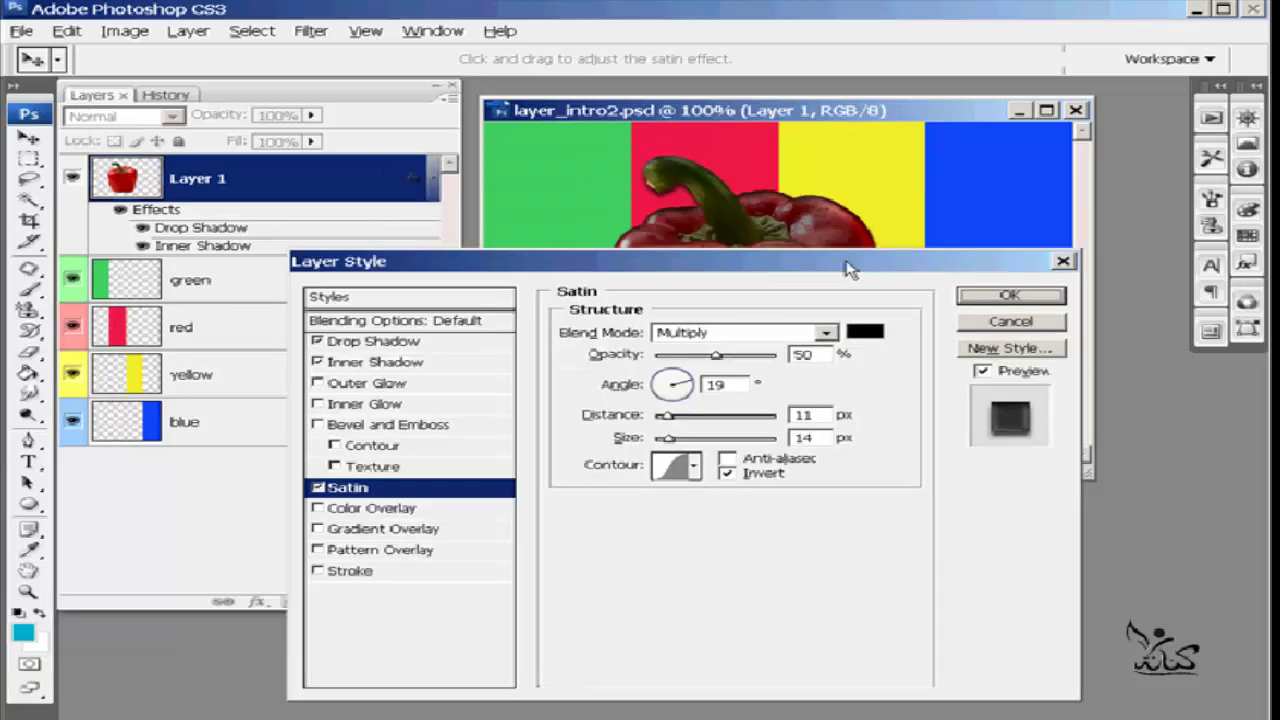
left_click_drag(850, 261, 865, 364)
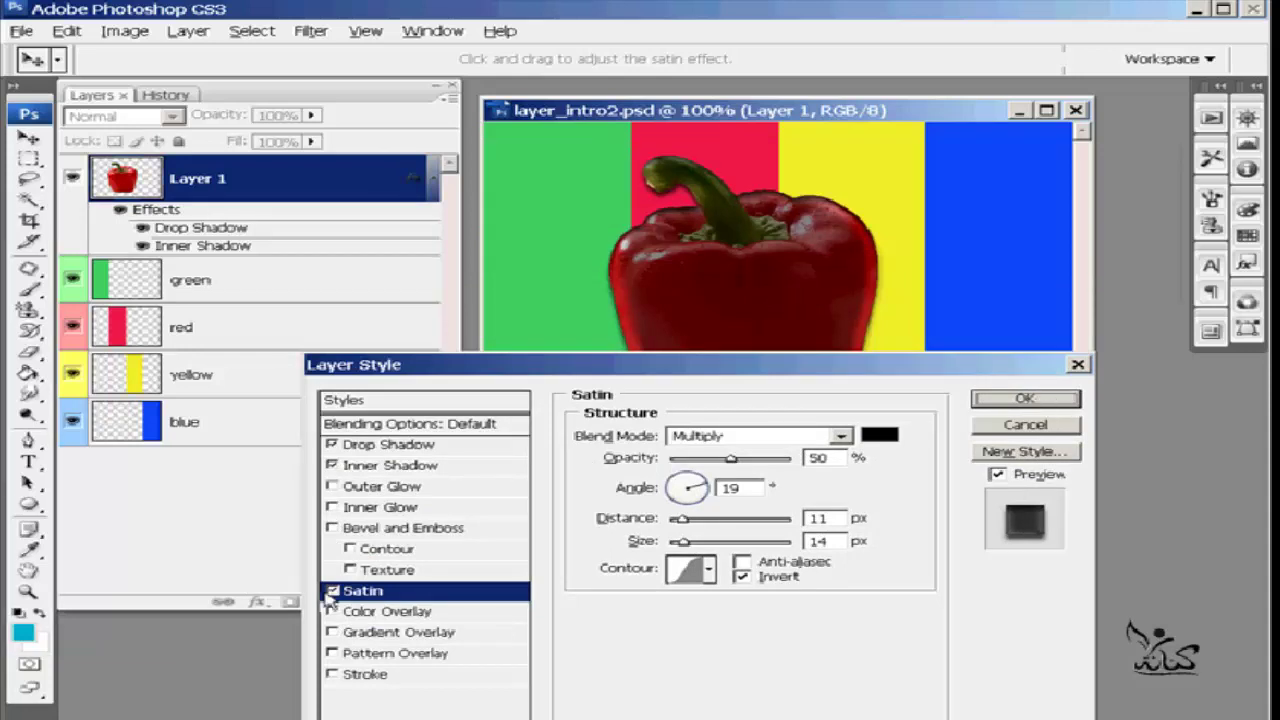
left_click(1025, 426)
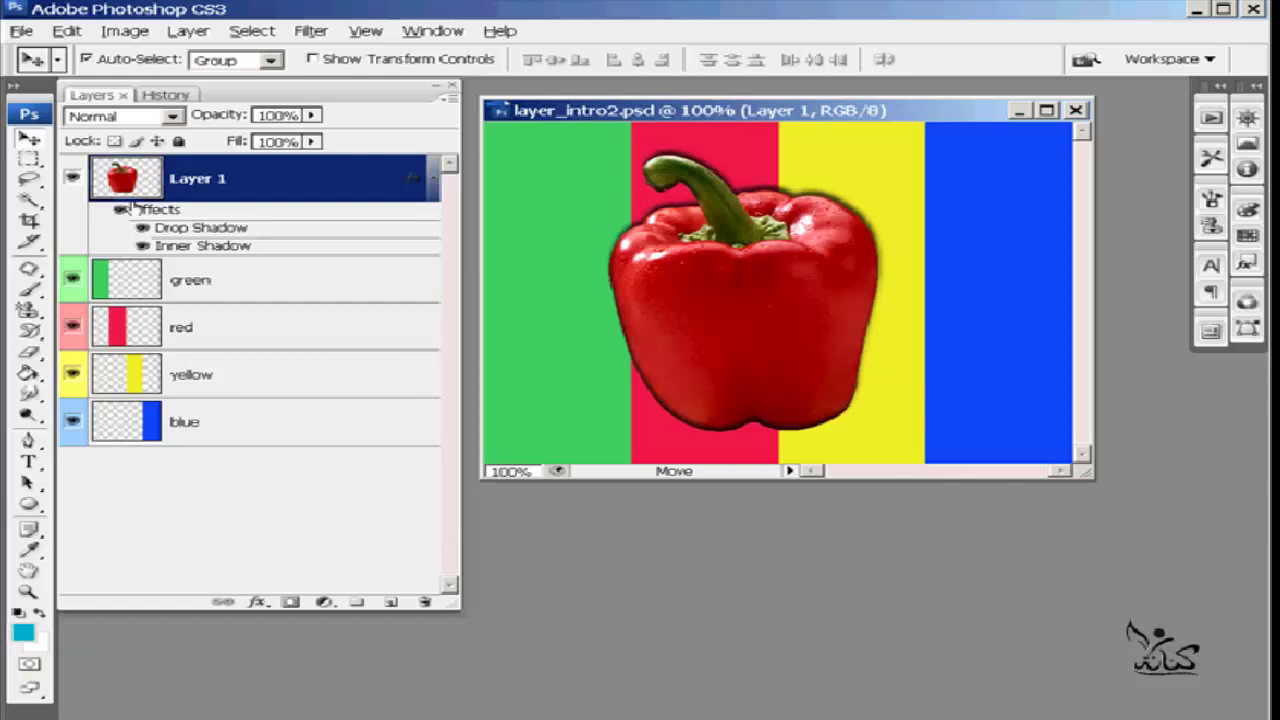
Open Layer 1's Layer Style dialog and turn off its Drop Shadow.
left_click(131, 180)
double_click(131, 180)
left_click_drag(785, 364, 783, 216)
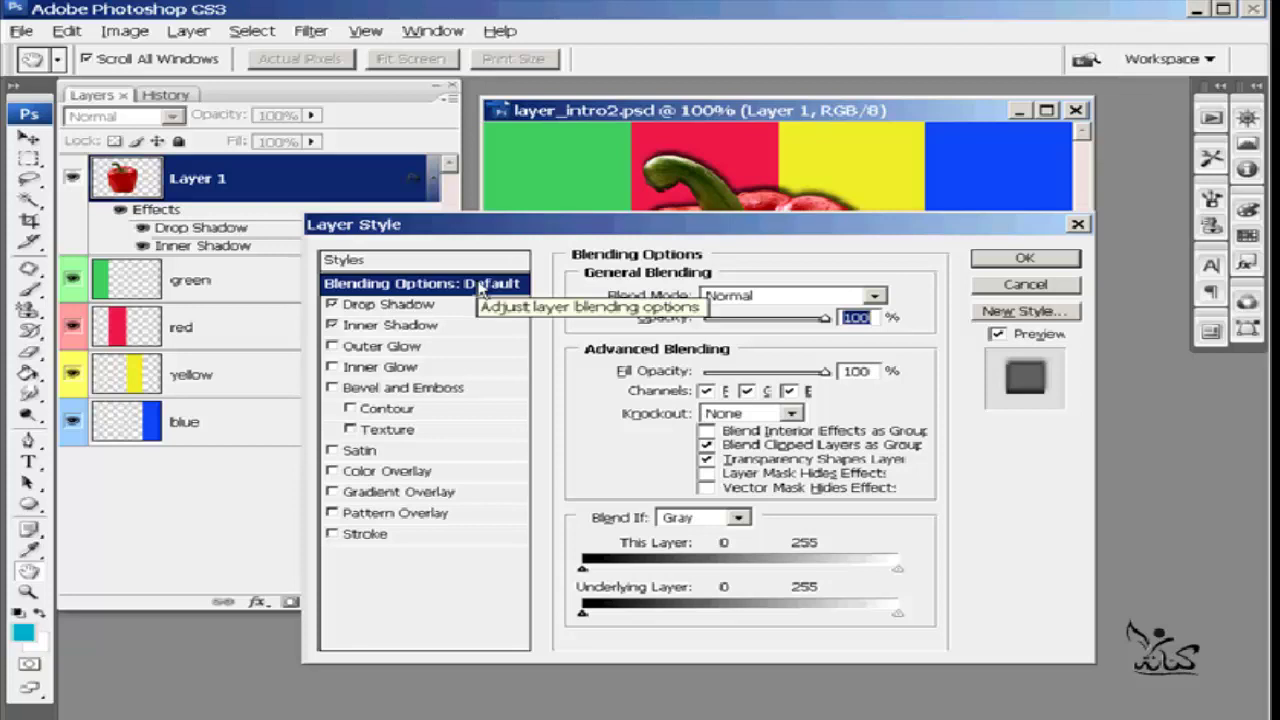
left_click(331, 304)
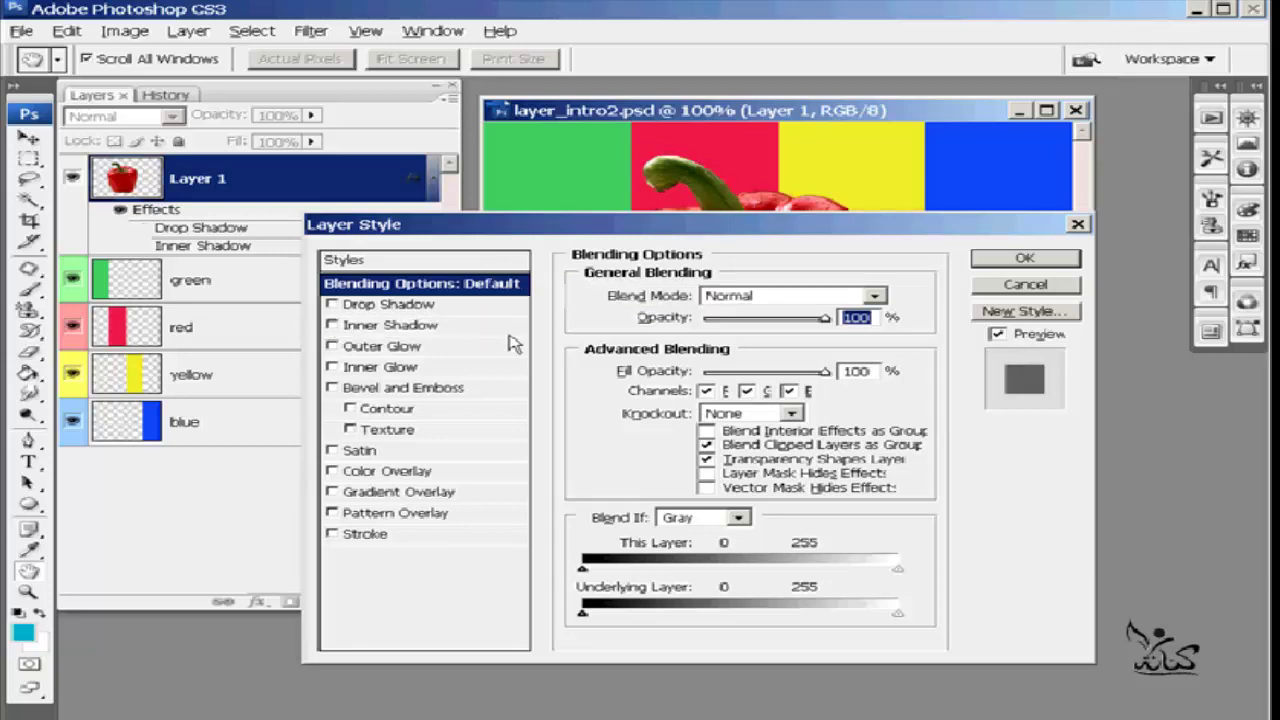
Show the preset Styles list displayed as Large Thumbnails.
left_click(410, 262)
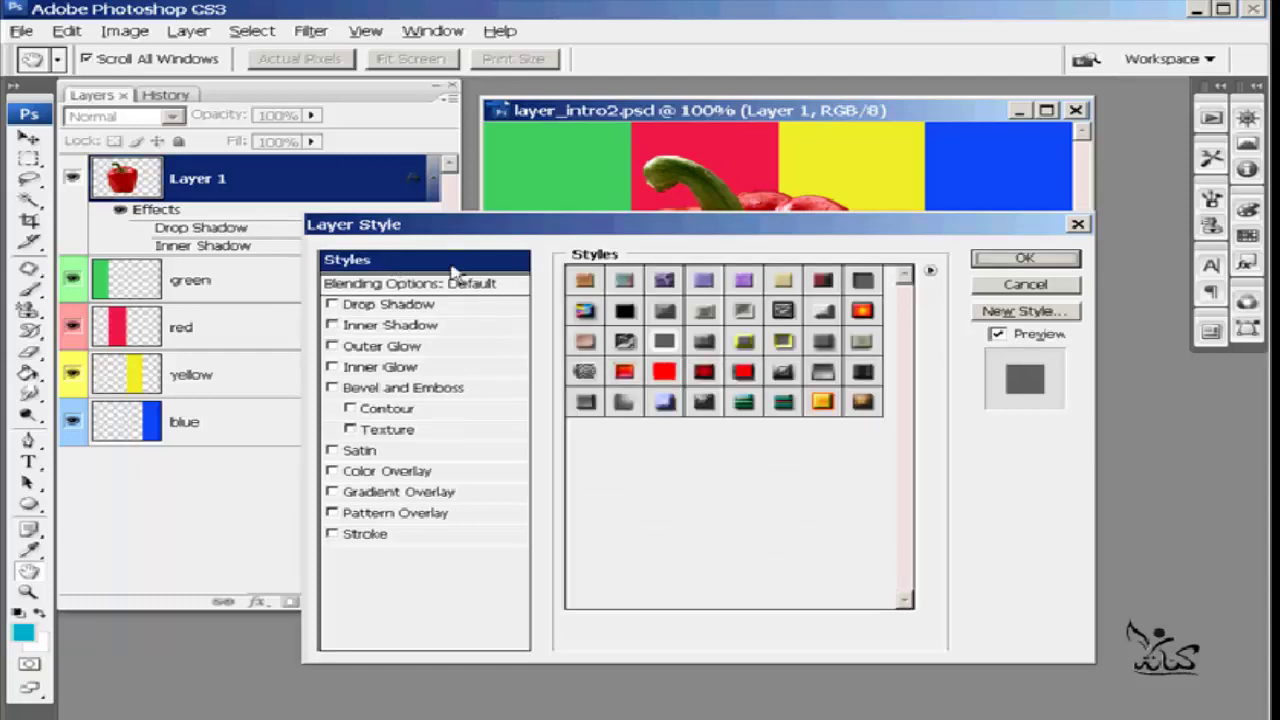
left_click_drag(770, 232, 787, 421)
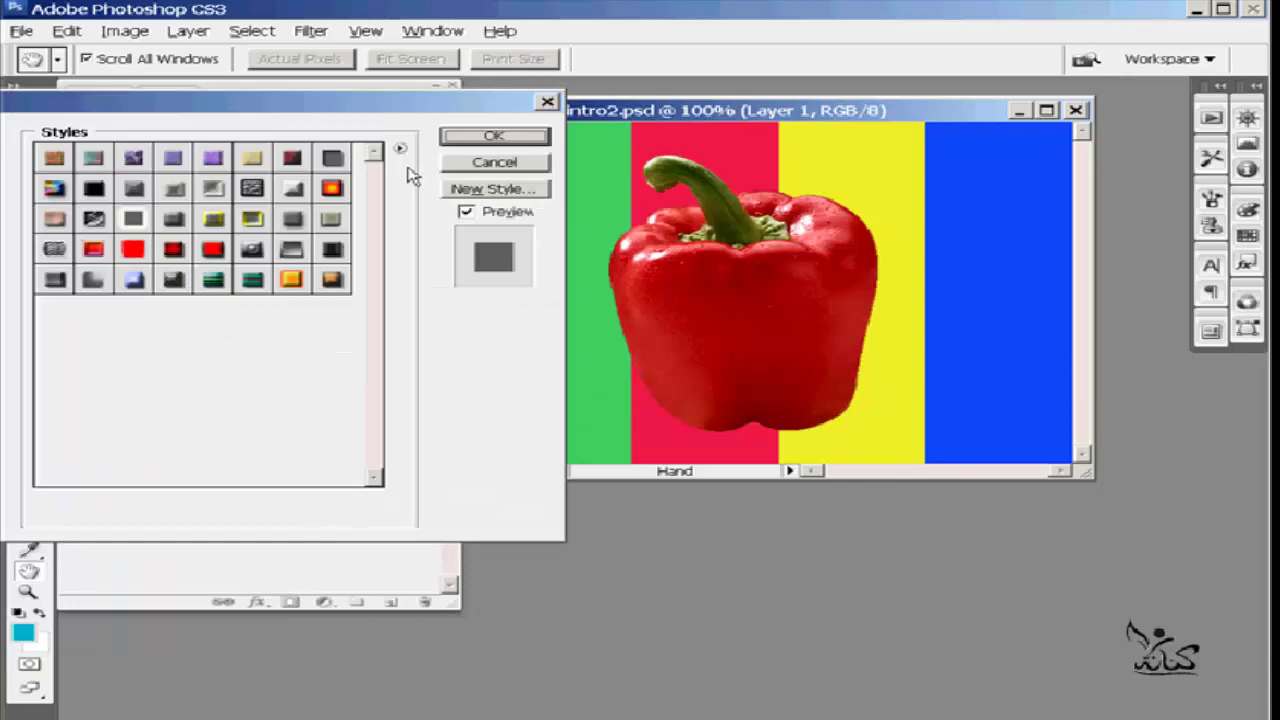
left_click(400, 149)
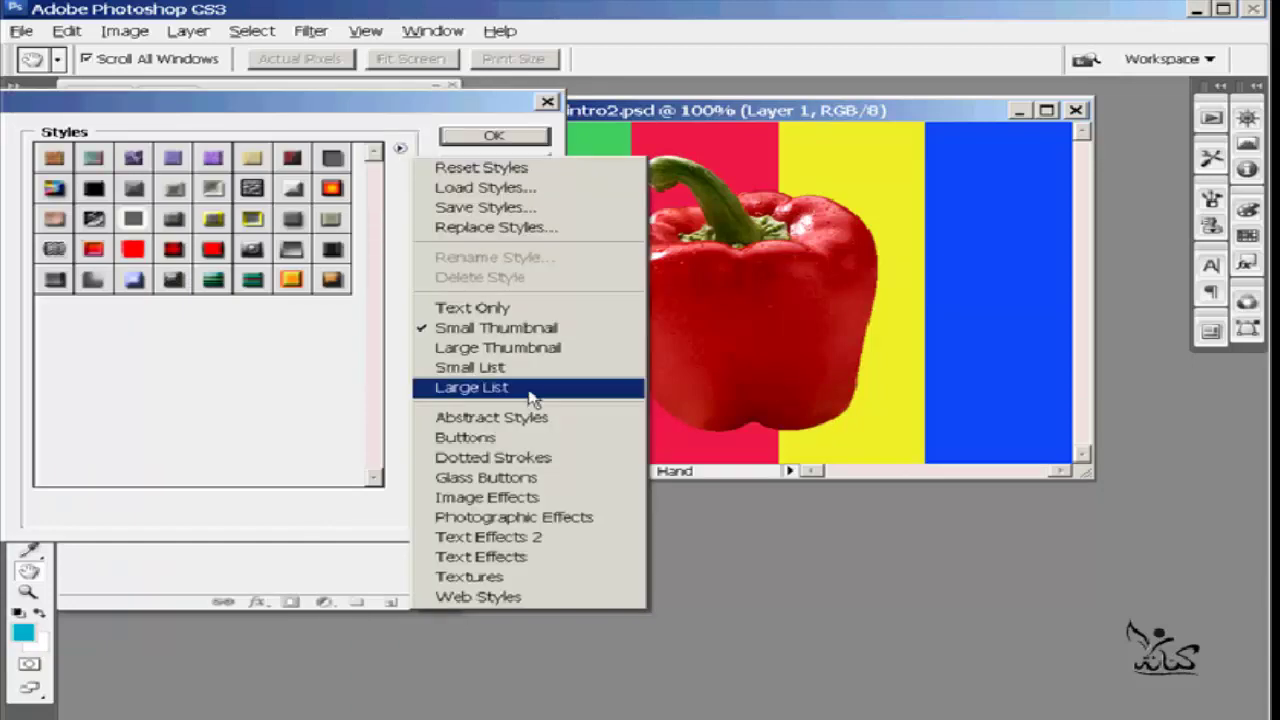
left_click(533, 350)
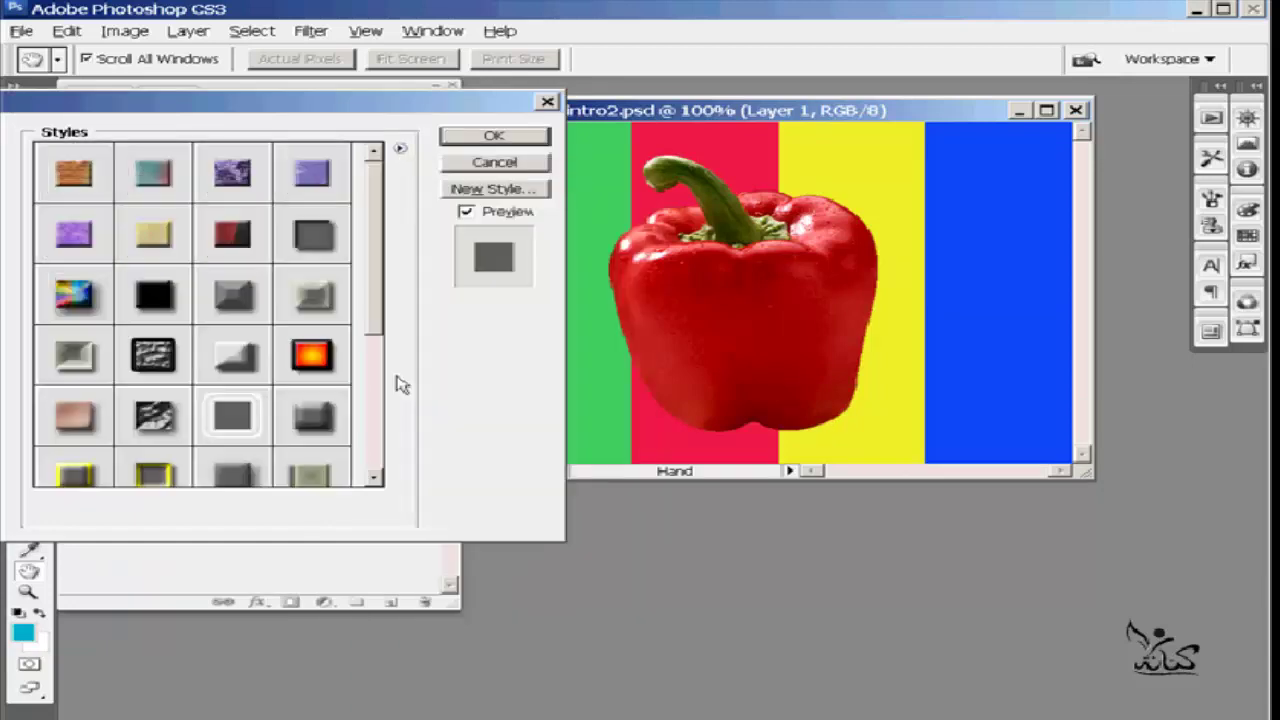
mouse_move(372, 234)
left_mouse_down()
mouse_move(372, 392)
mouse_move(376, 215)
left_mouse_up()
left_click(399, 147)
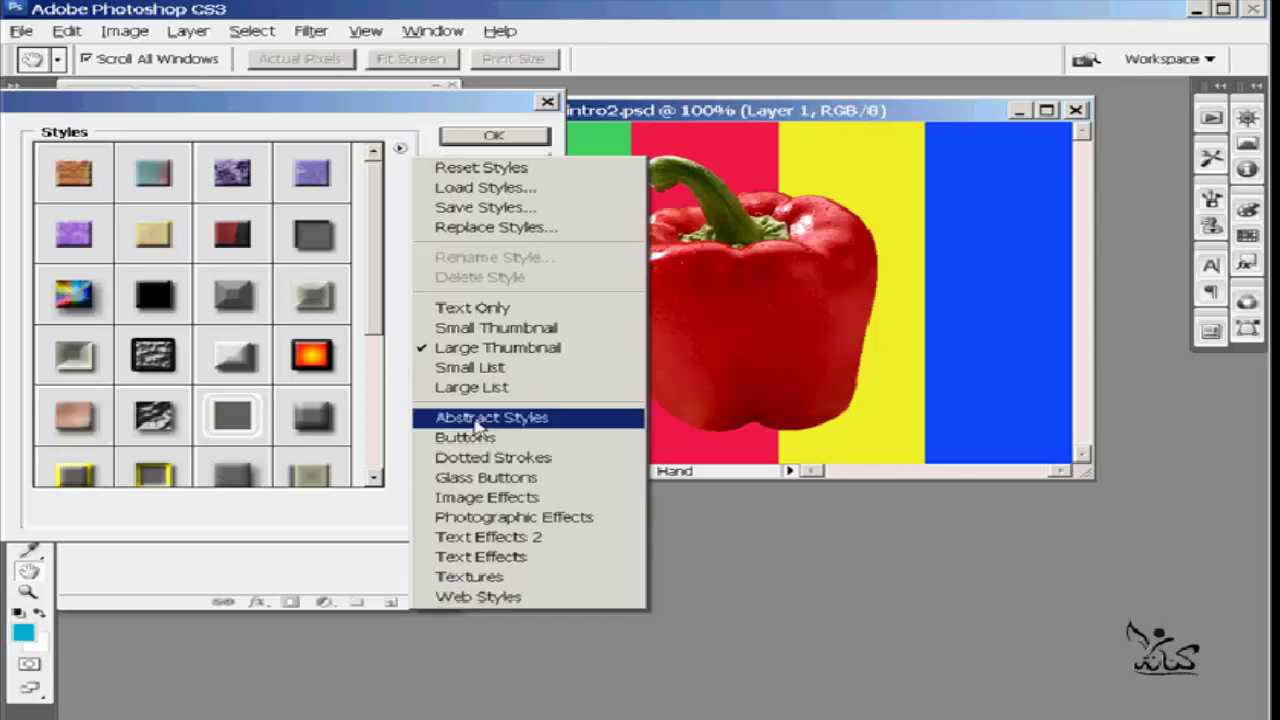
Append the Text Effects style library to the existing presets.
left_click(582, 566)
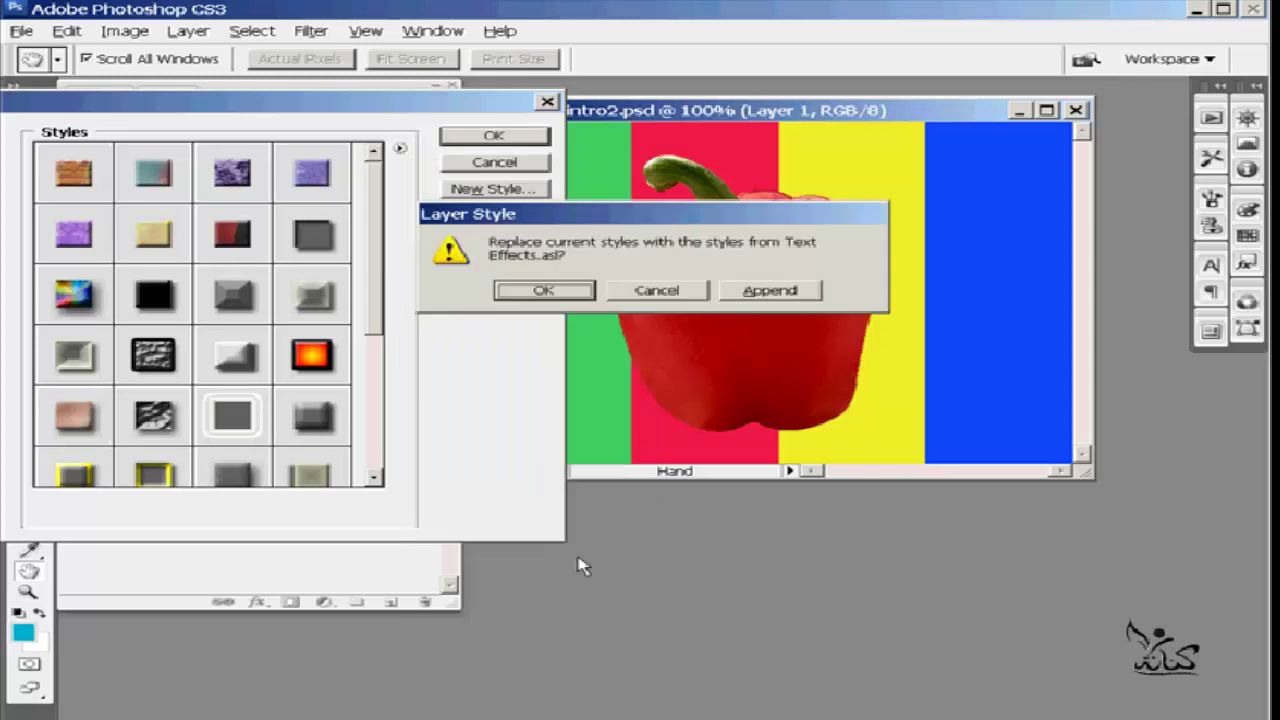
left_click(788, 297)
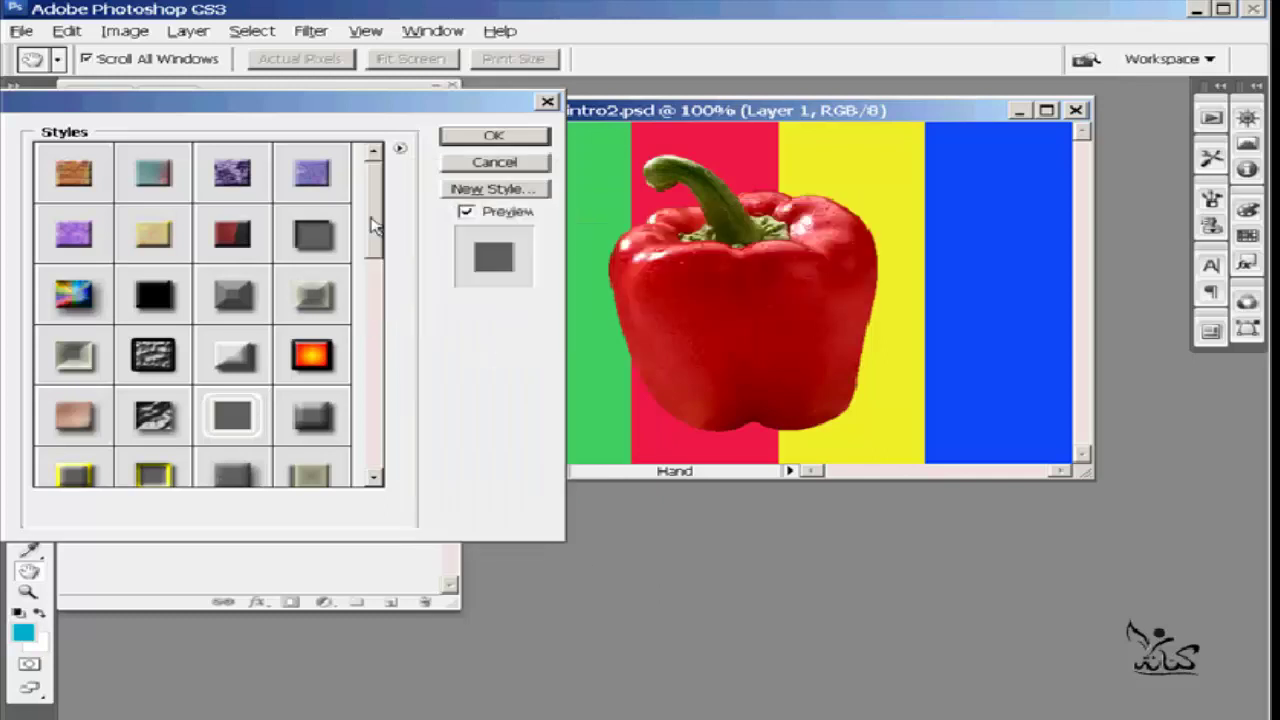
left_click_drag(374, 225, 363, 453)
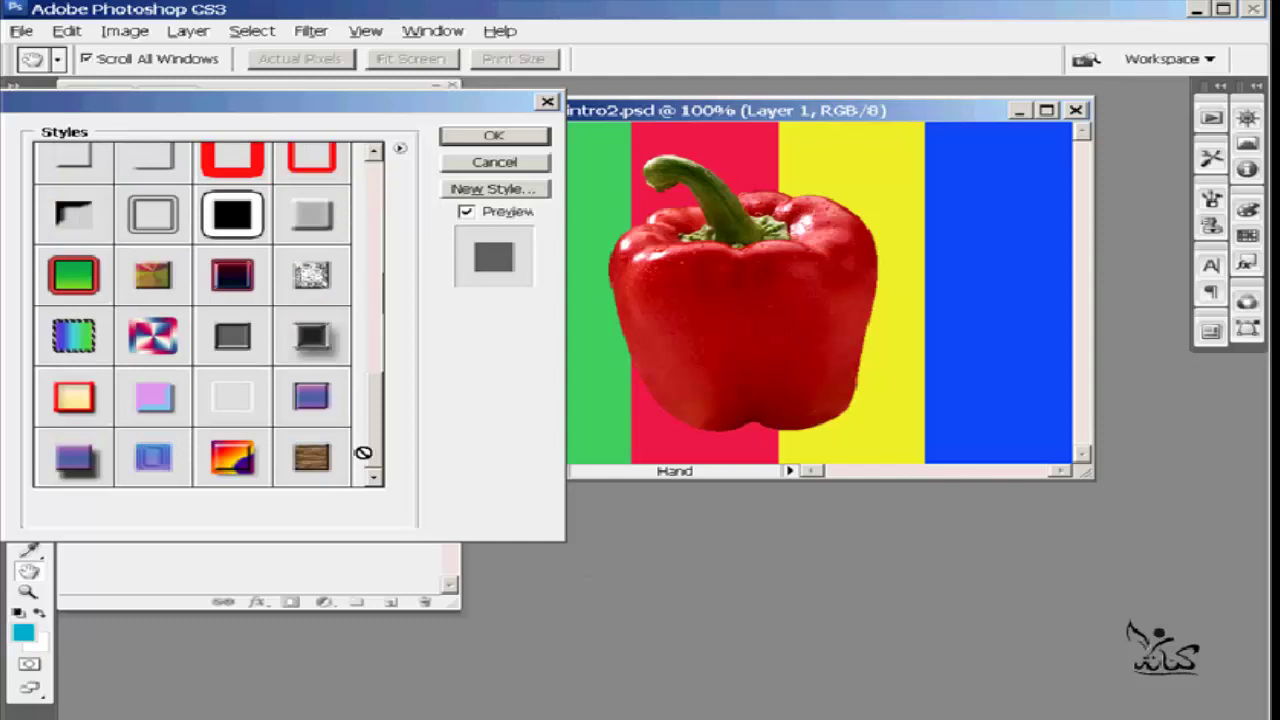
Try the wood, dark bevel and speckled presets, ending on the translucent glassy style.
left_click(312, 460)
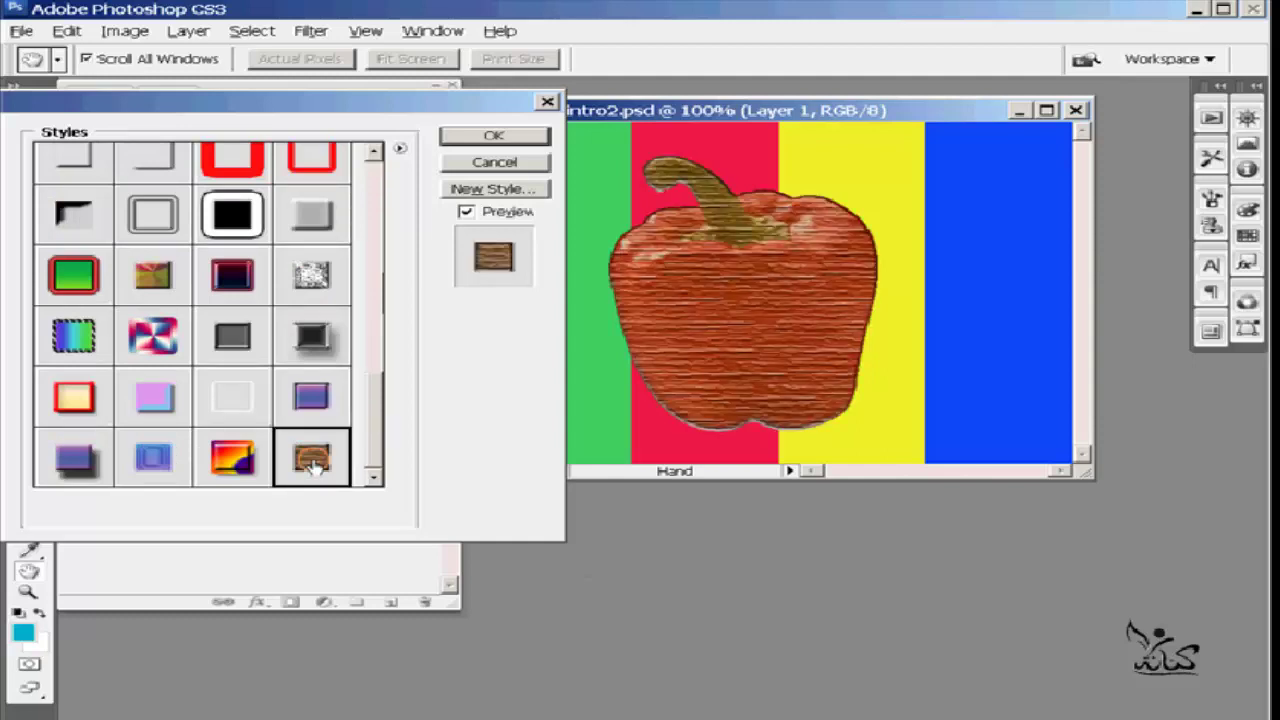
left_click(312, 398)
left_click(310, 337)
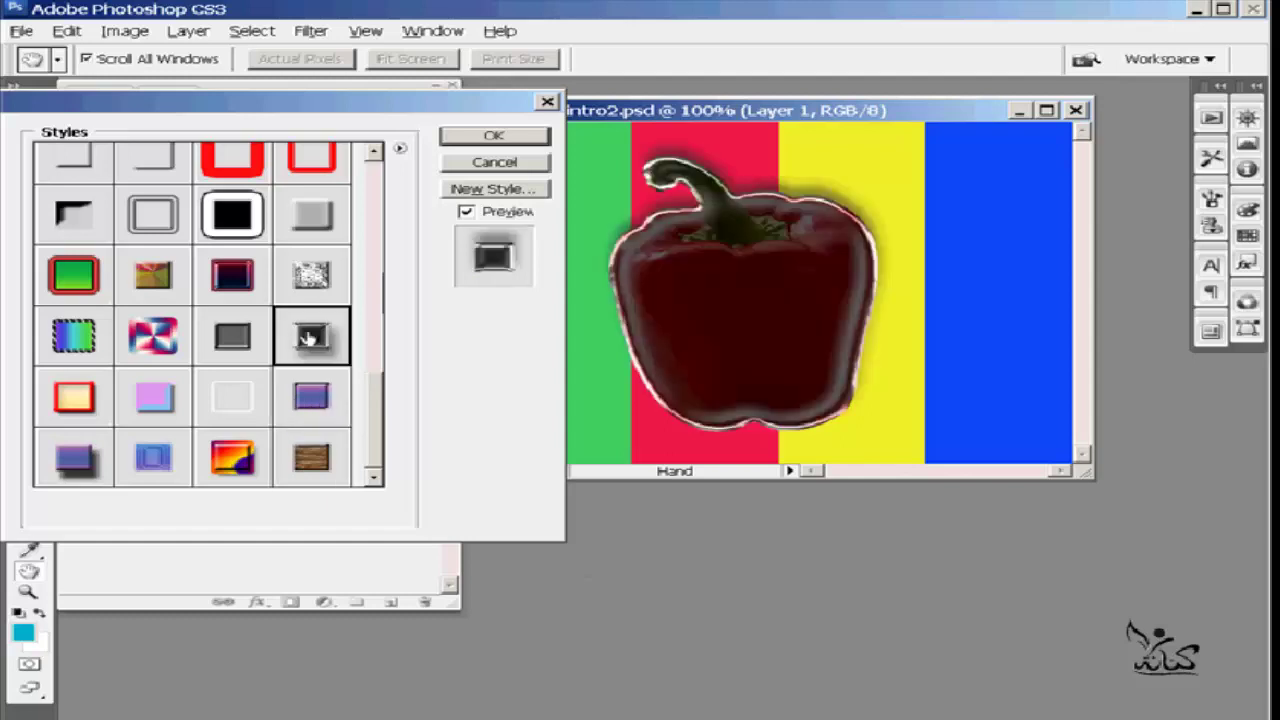
left_click(312, 278)
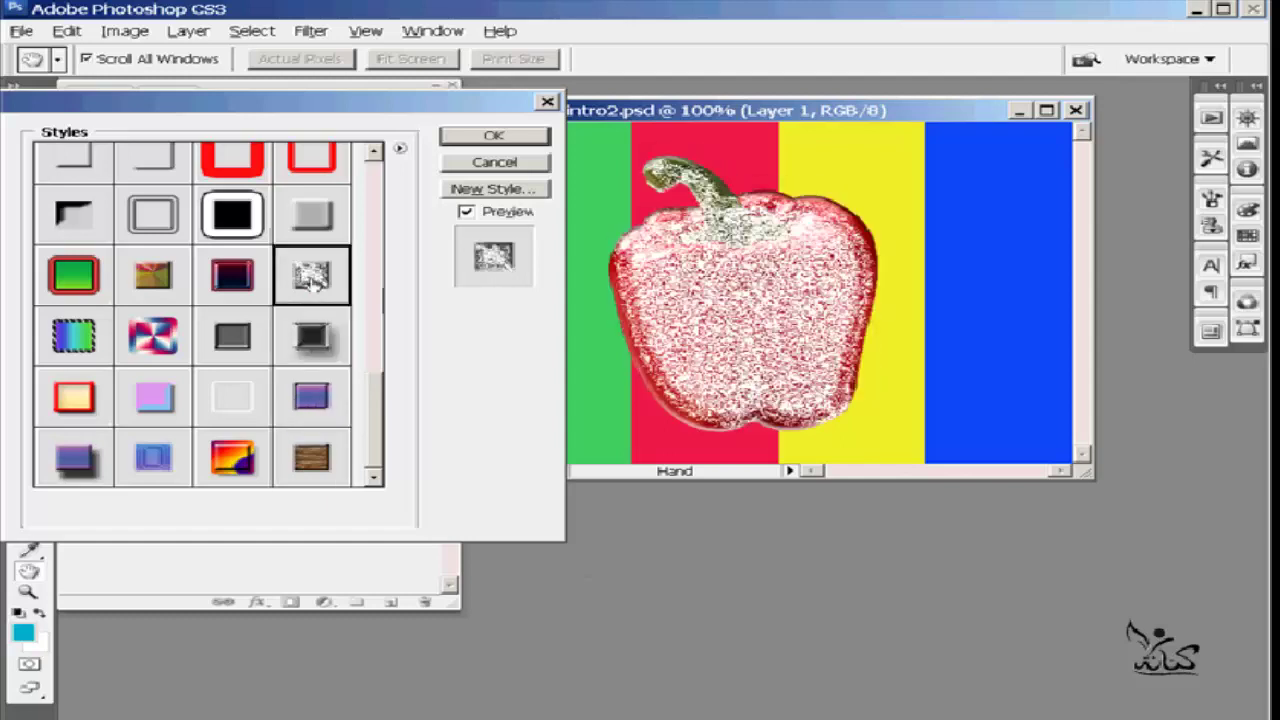
left_click(311, 216)
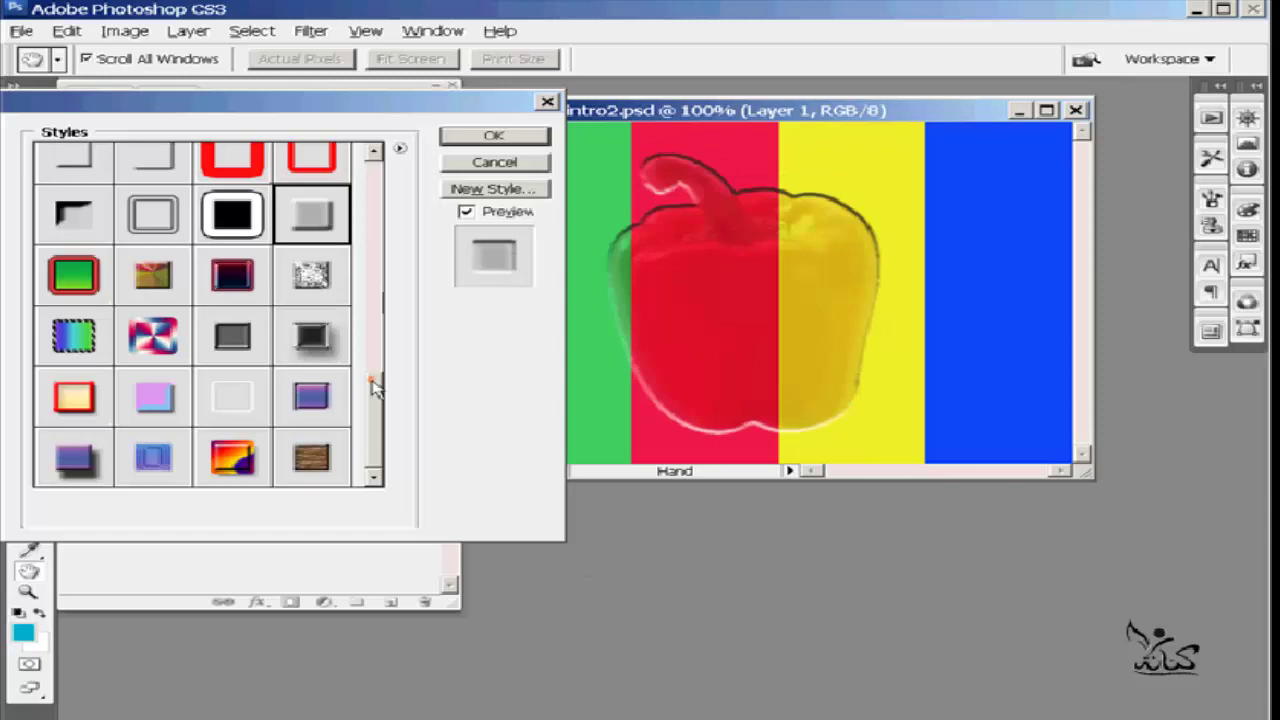
mouse_move(375, 388)
left_mouse_down()
mouse_move(390, 224)
mouse_move(362, 167)
left_mouse_up()
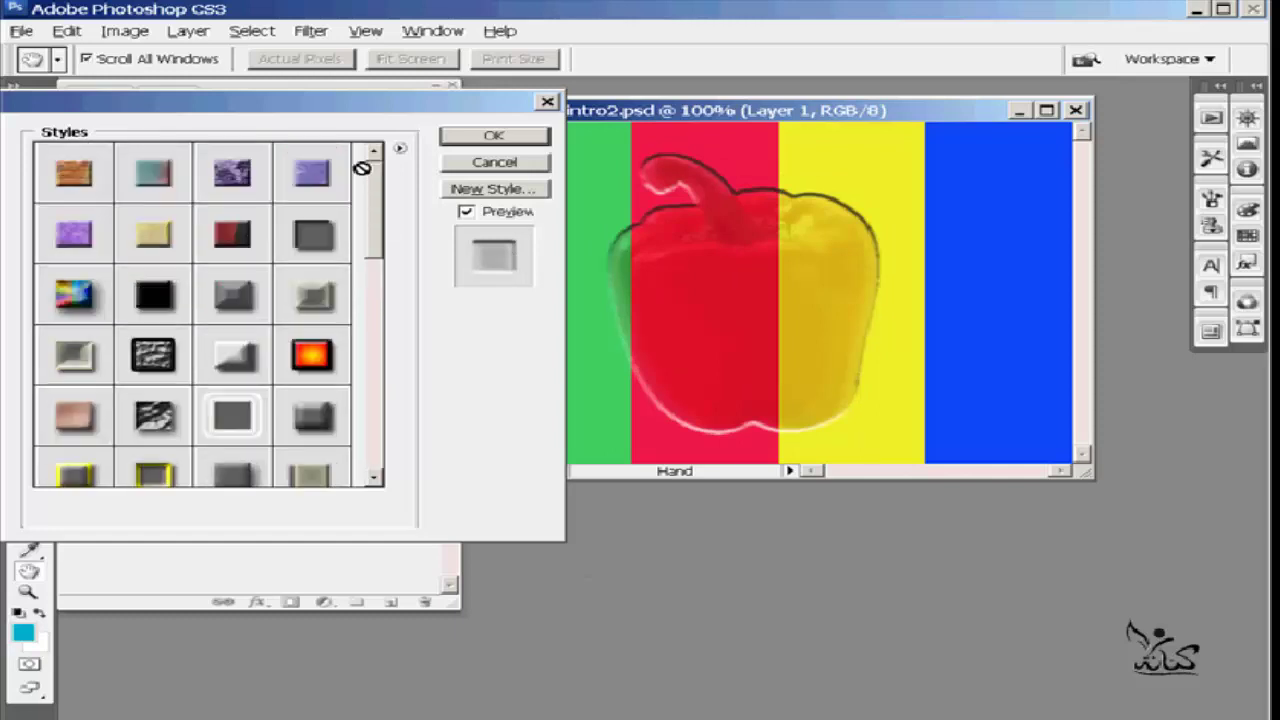
Try grey, brick and teal presets, then apply the purple textured style with OK.
left_click(314, 236)
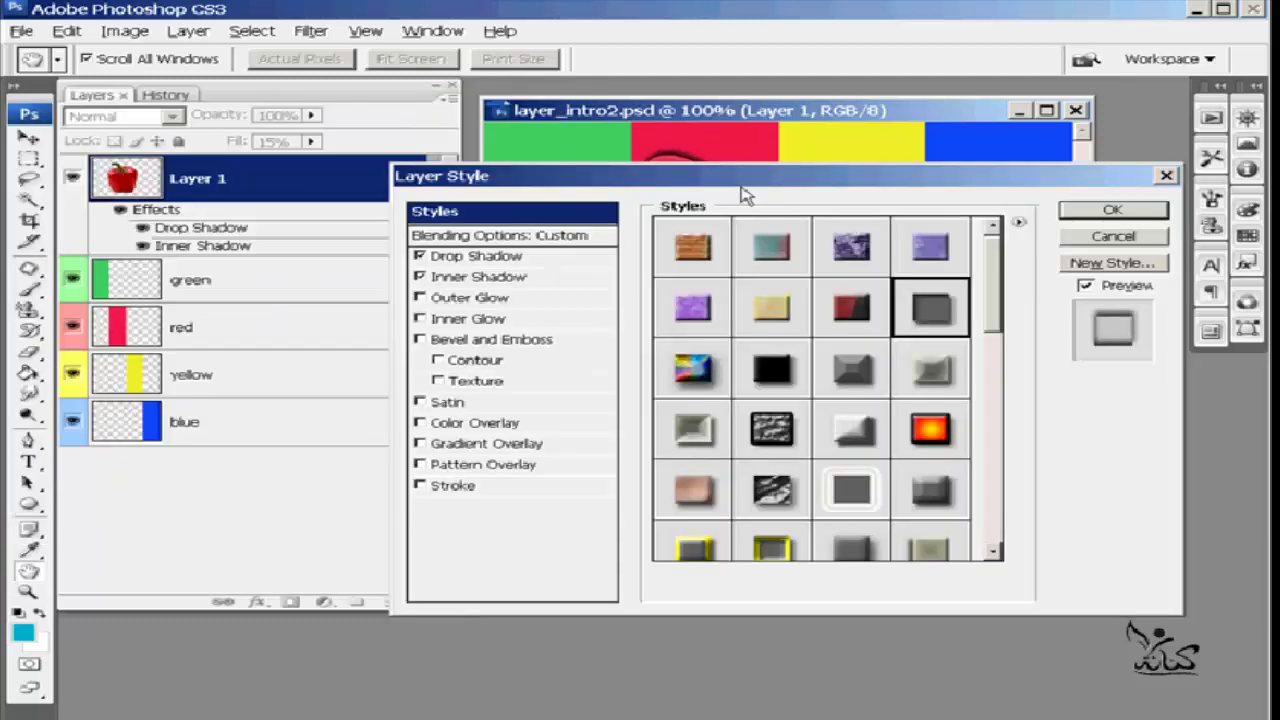
left_click(690, 310)
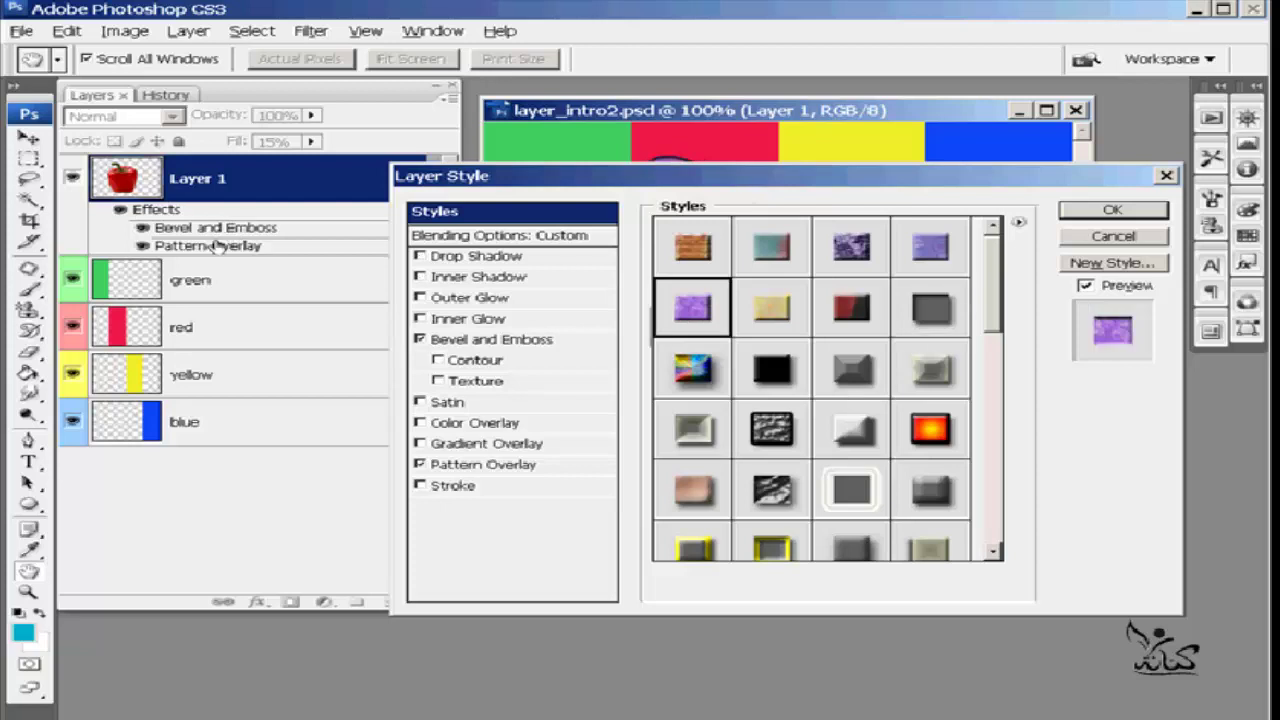
left_click(693, 262)
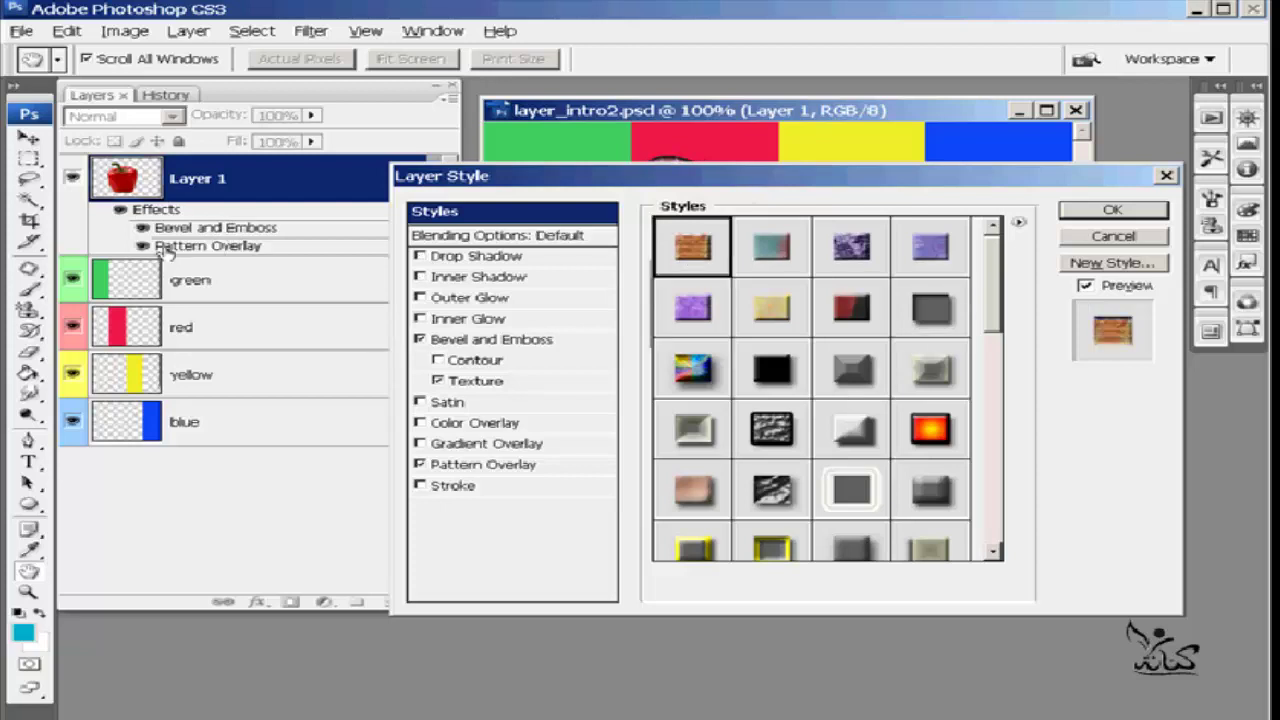
left_click(787, 258)
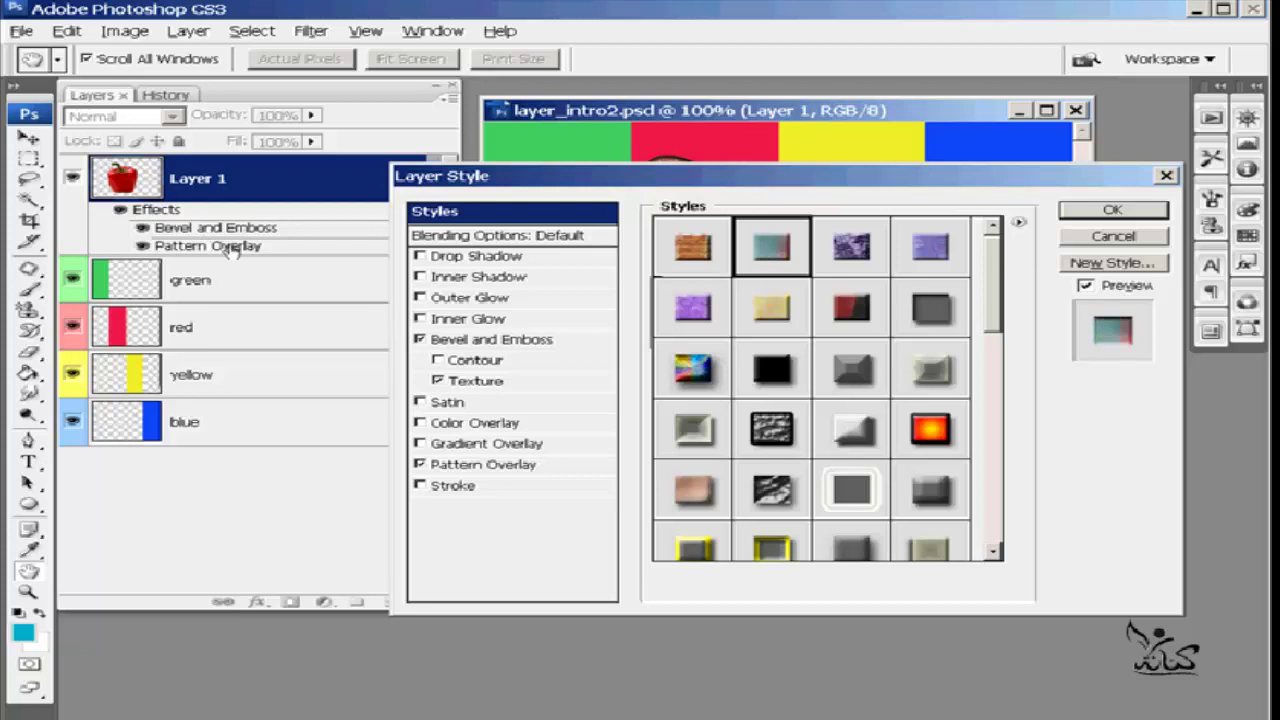
left_click(866, 250)
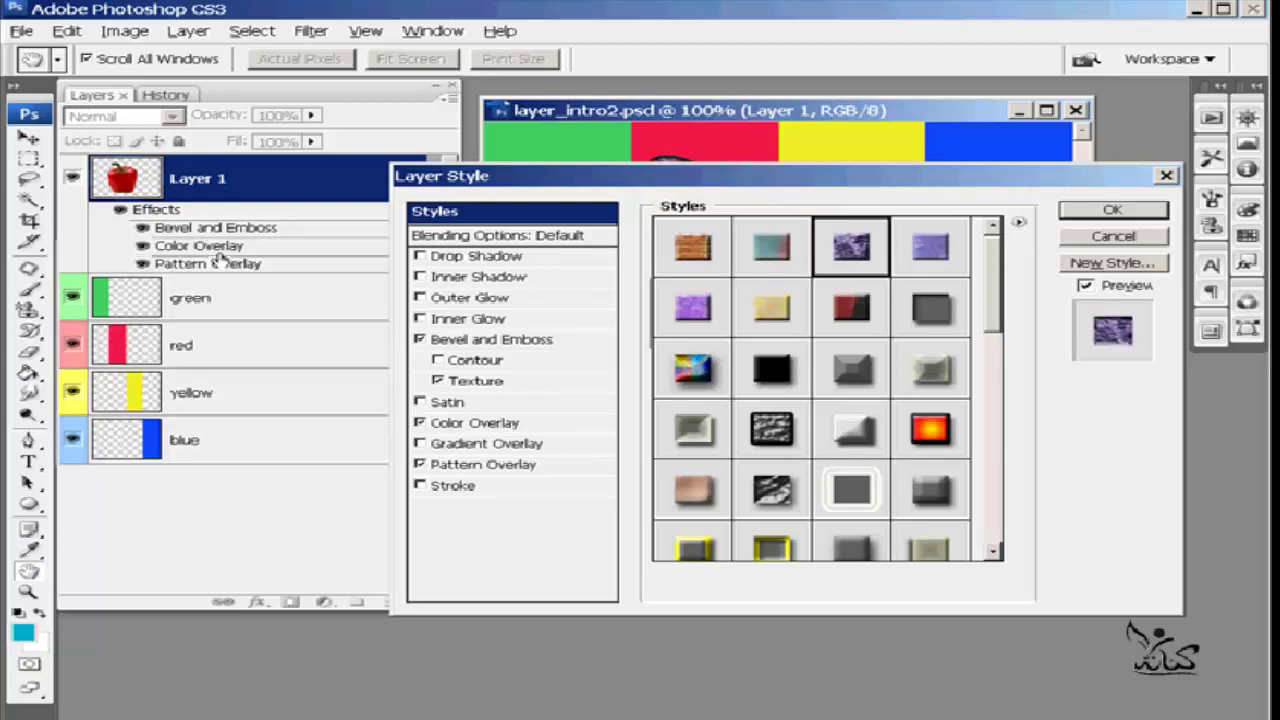
left_click(849, 307)
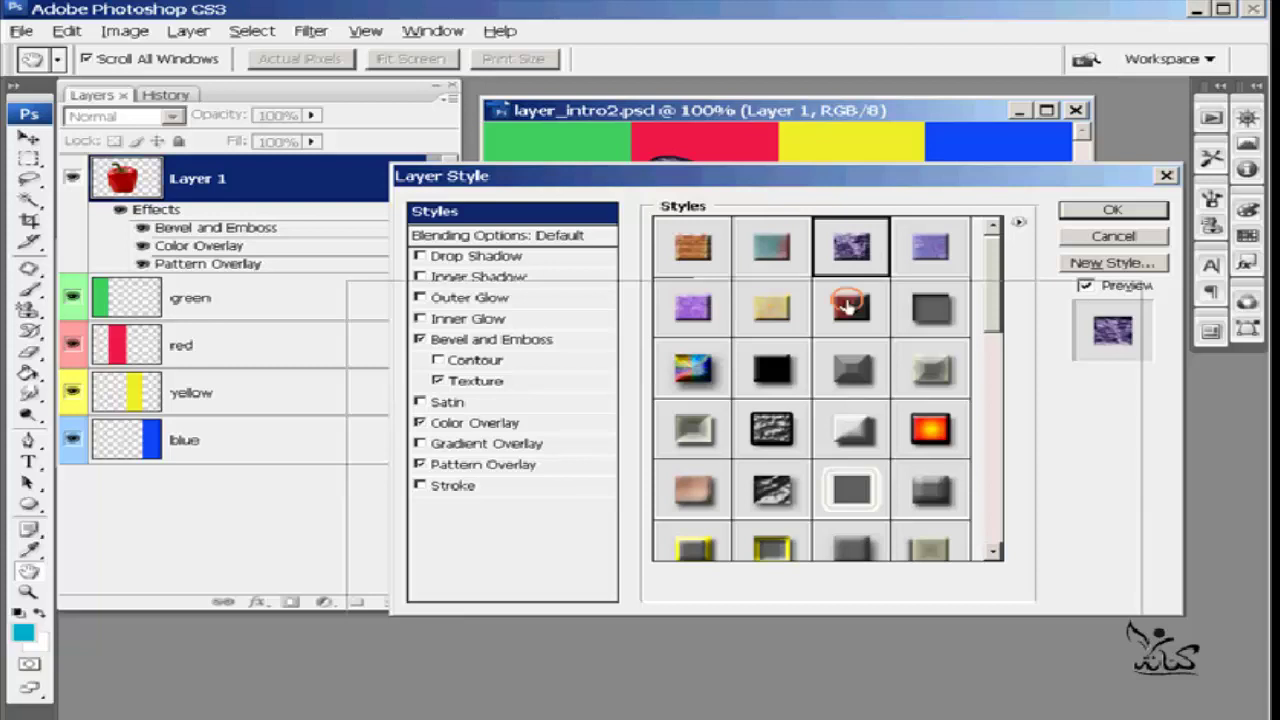
left_click_drag(849, 176, 795, 344)
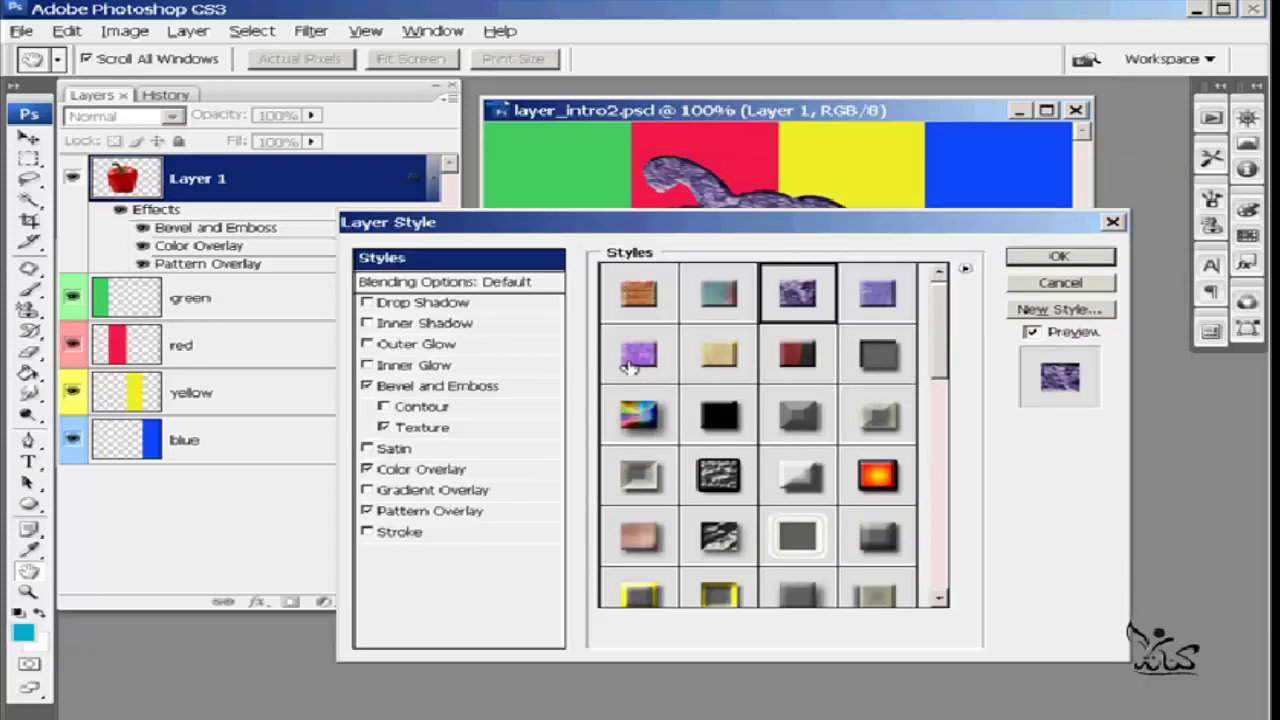
left_click(1090, 262)
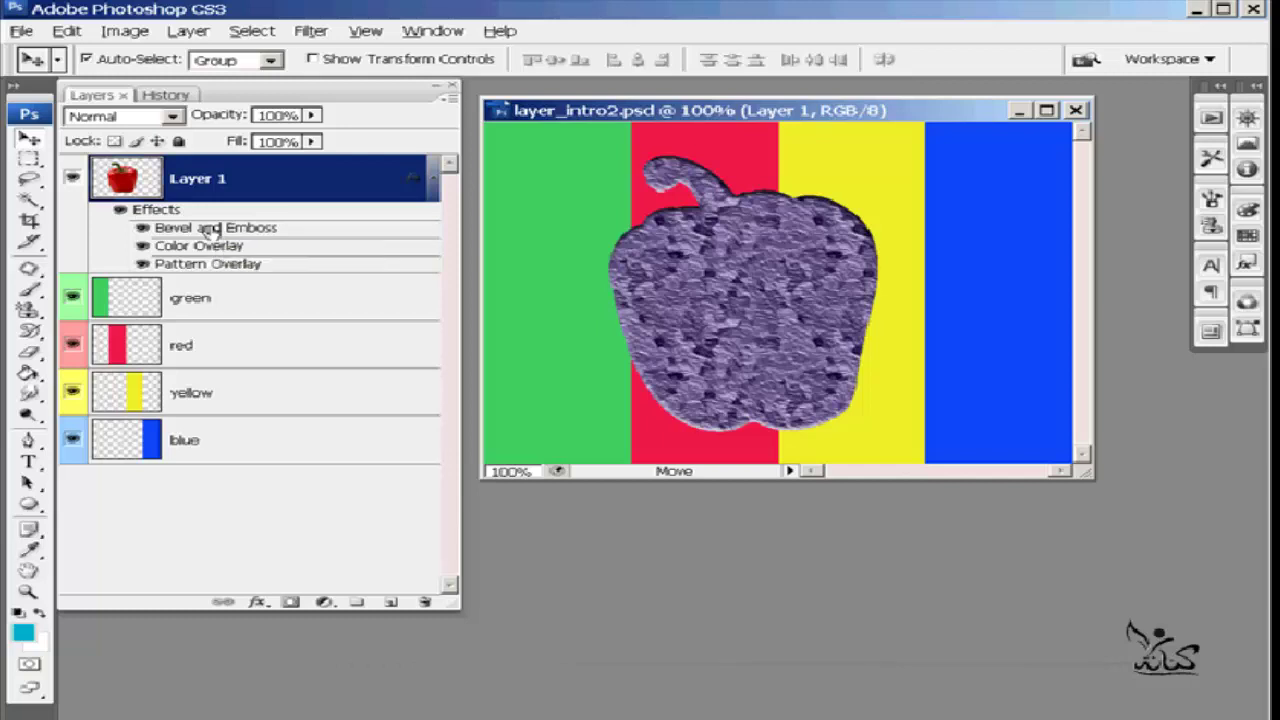
Set the pepper's Bevel and Emboss depth to 134% with direction Down.
double_click(208, 229)
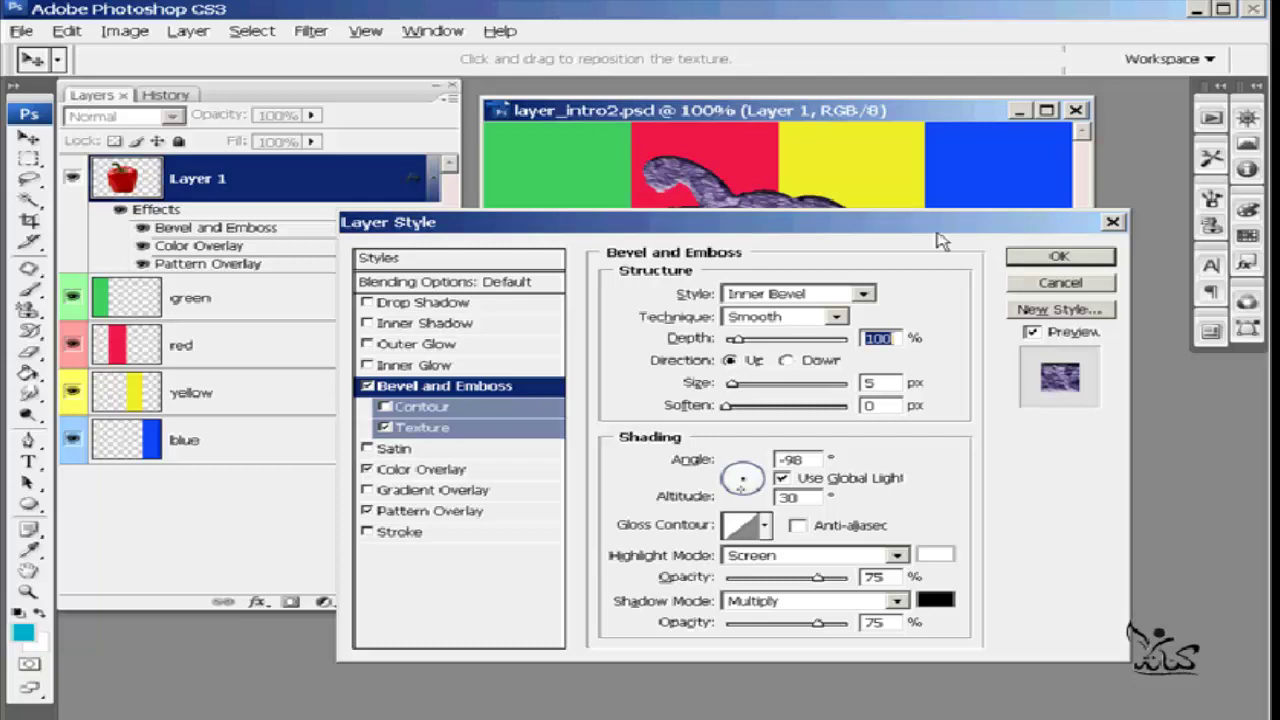
left_click_drag(940, 234, 912, 342)
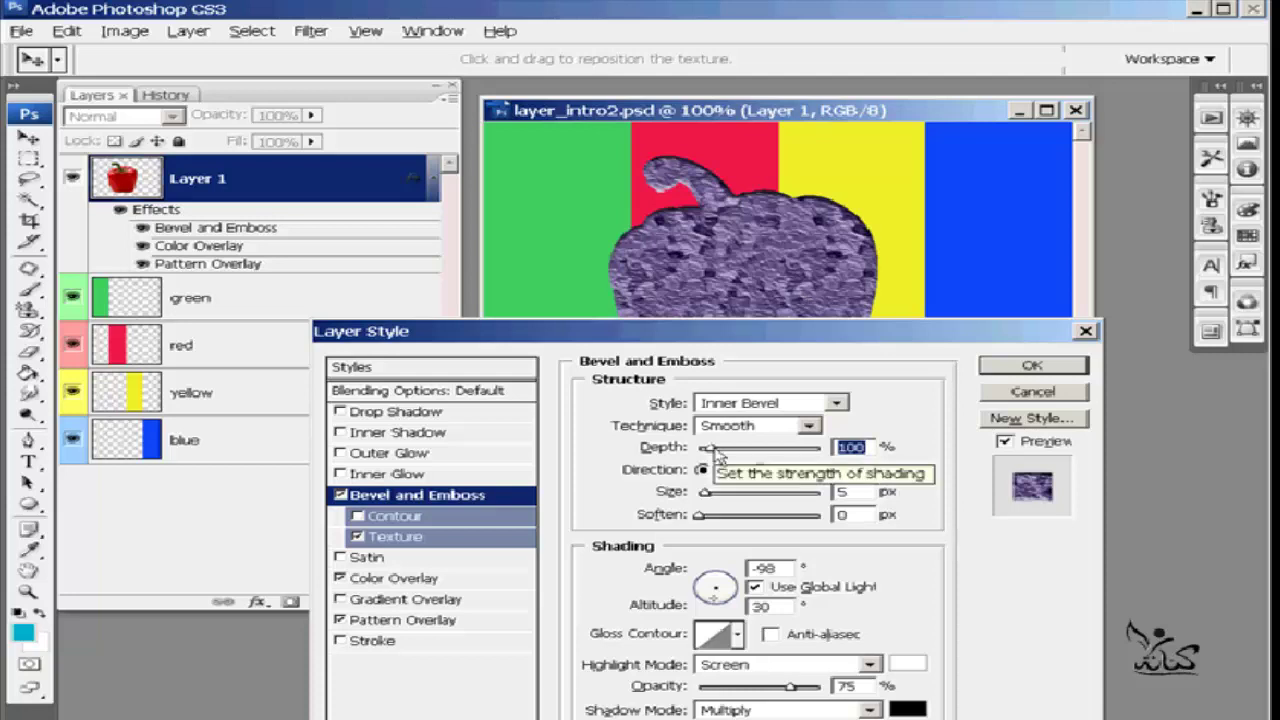
left_click(711, 449)
left_click_drag(711, 448, 810, 455)
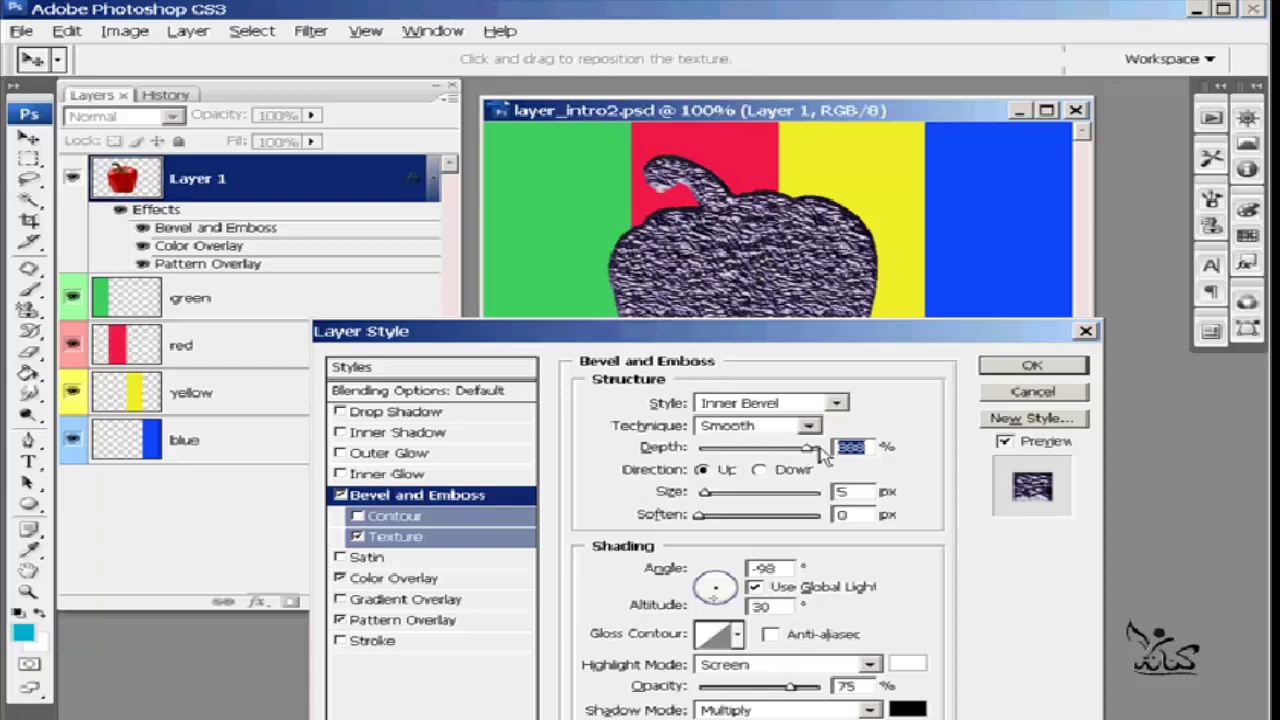
mouse_move(816, 448)
left_mouse_down()
mouse_move(833, 452)
mouse_move(670, 445)
mouse_move(753, 452)
mouse_move(675, 452)
mouse_move(718, 452)
left_mouse_up()
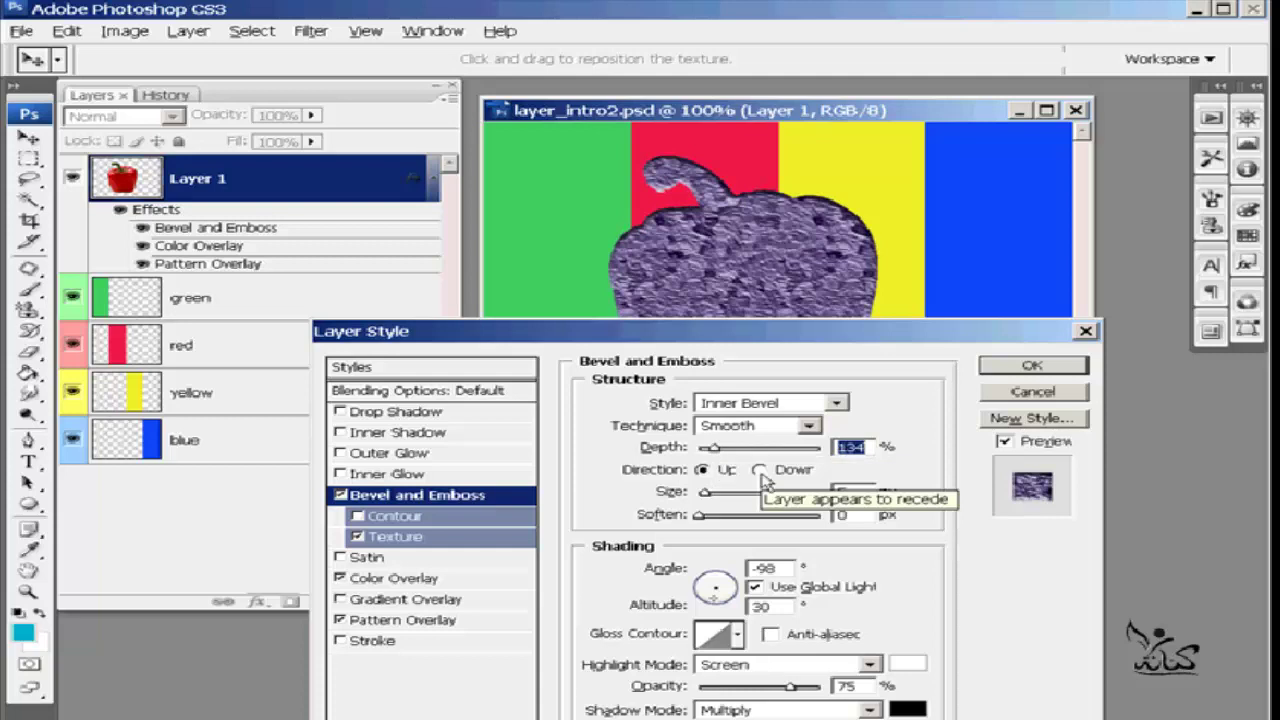
left_click(760, 470)
left_click(702, 470)
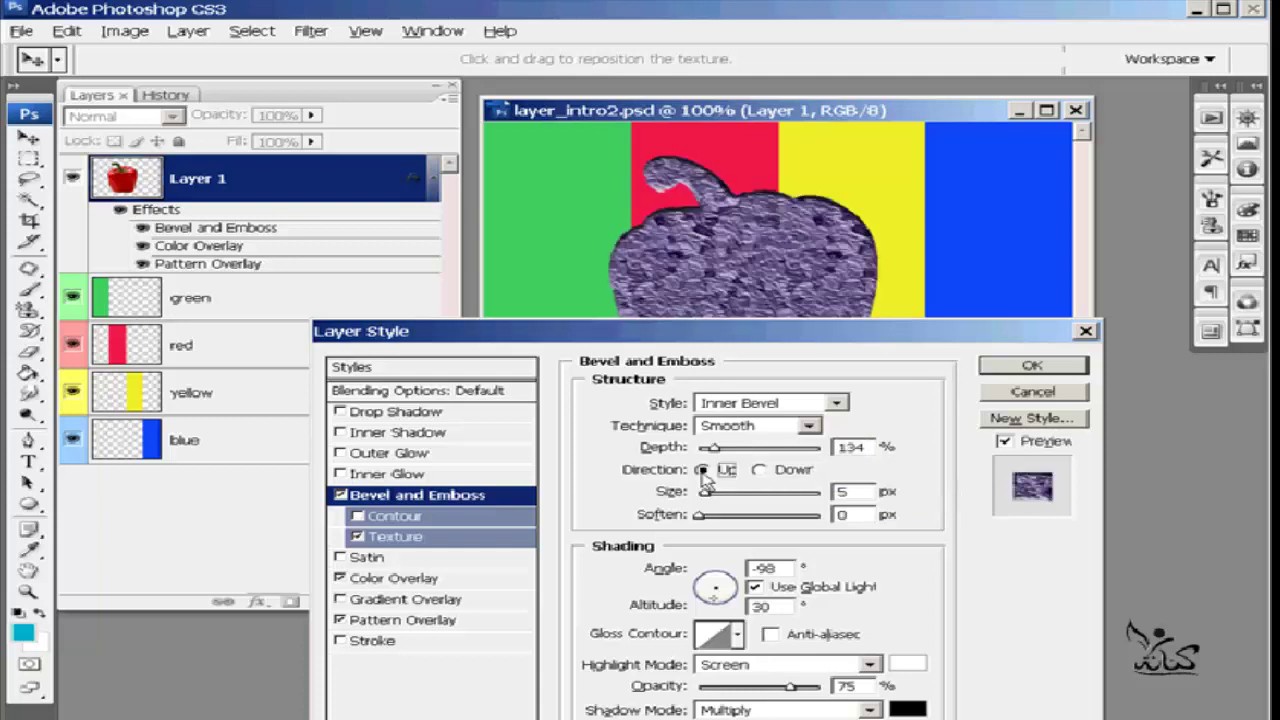
left_click(760, 470)
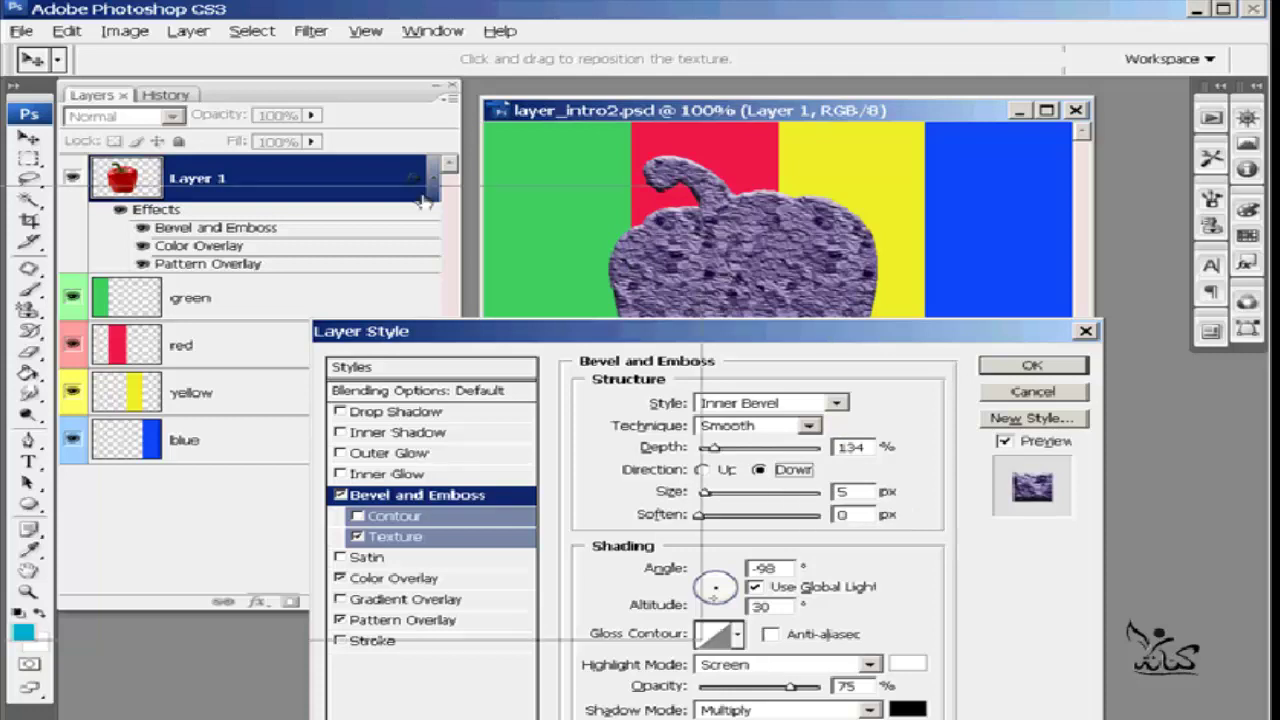
Light the bevel from 171° at 26° altitude with the Linear gloss contour, and confirm.
left_click_drag(425, 200, 425, 200)
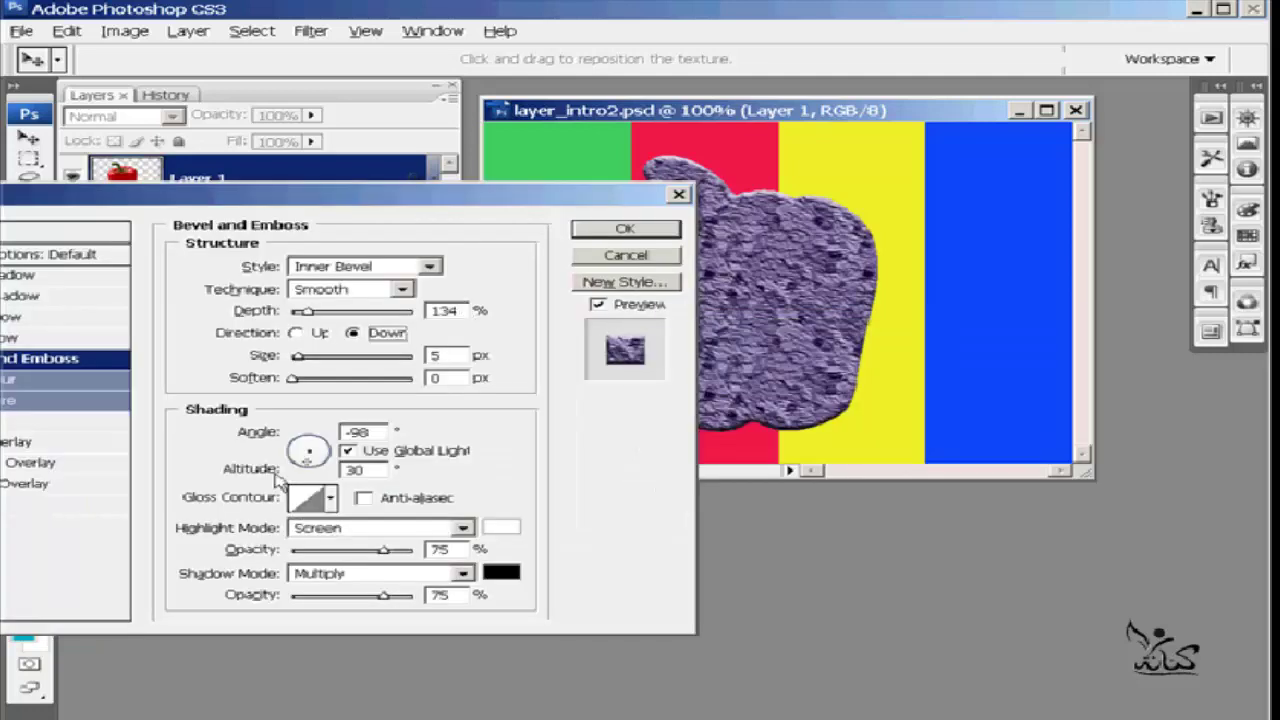
left_click(309, 449)
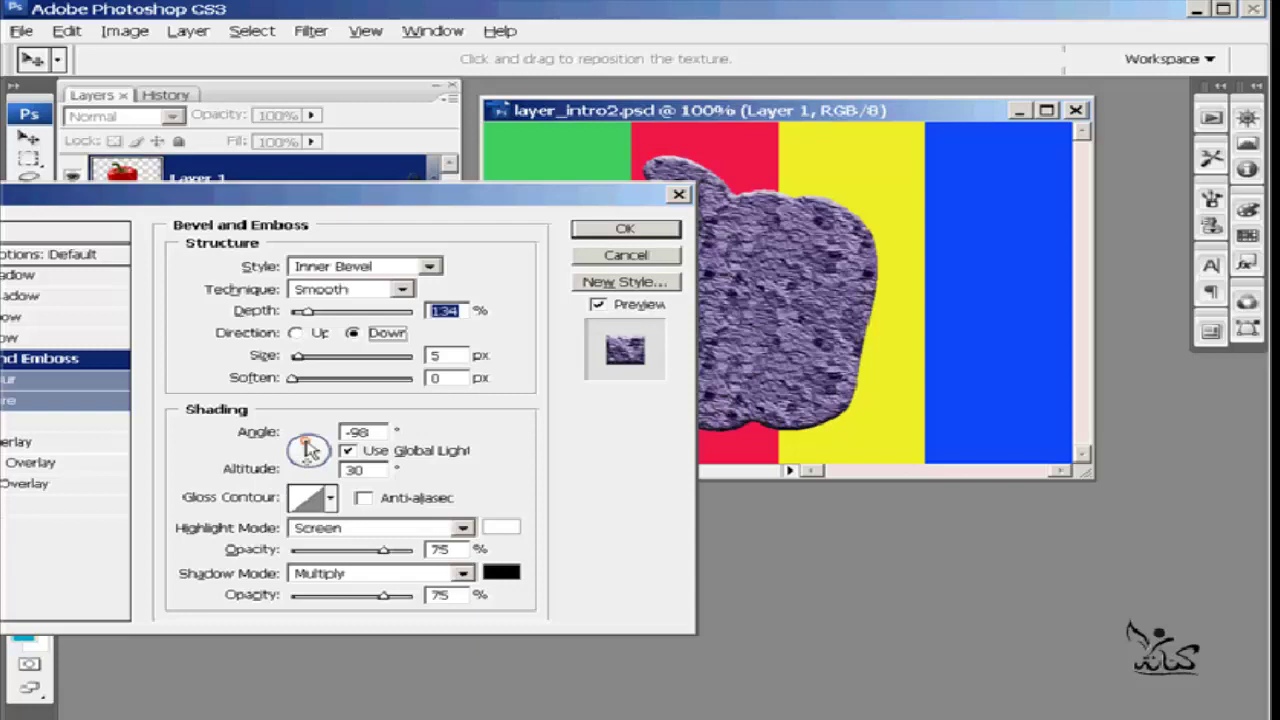
left_click_drag(309, 449, 325, 474)
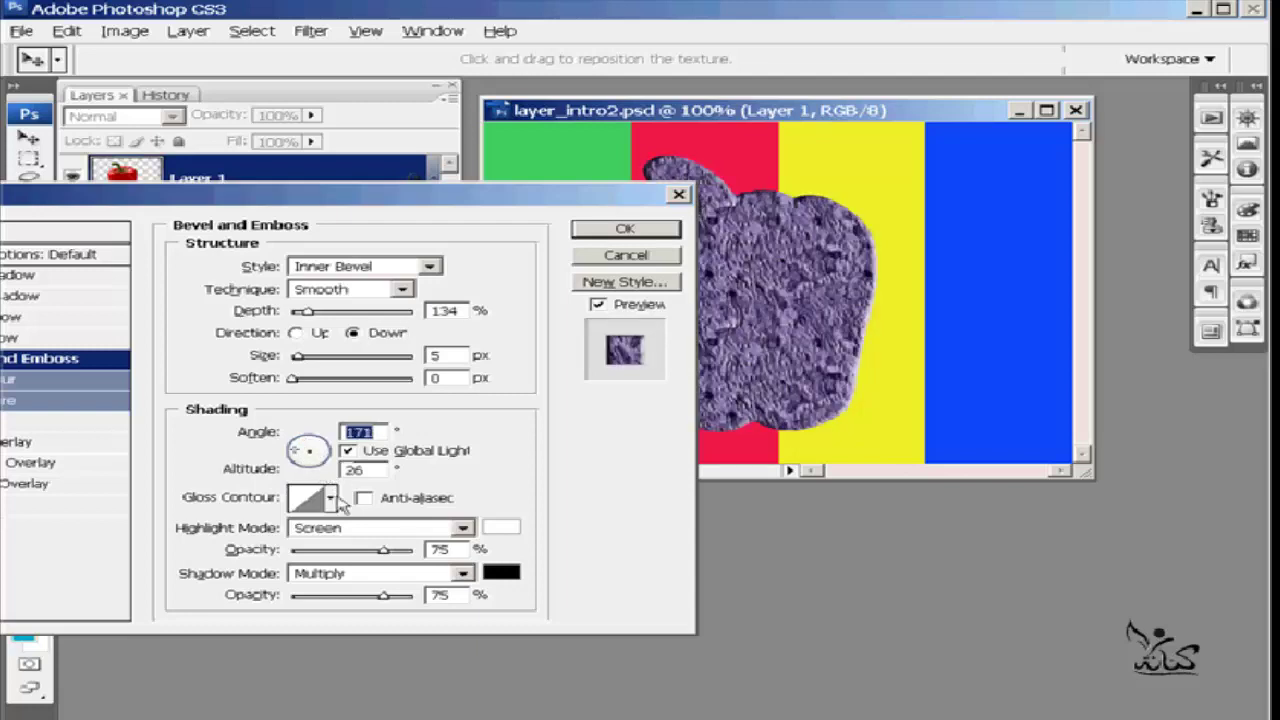
left_click(331, 497)
left_click(283, 548)
left_click(310, 545)
left_click(350, 545)
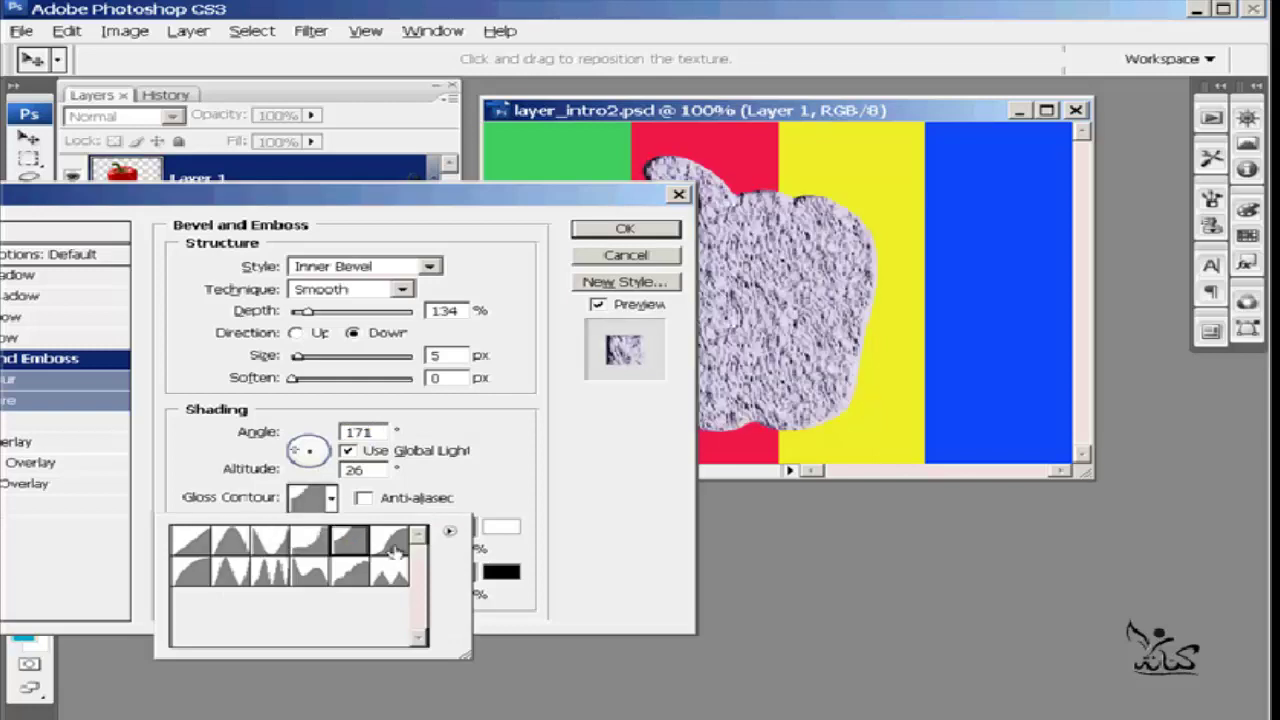
left_click(395, 553)
left_click(200, 545)
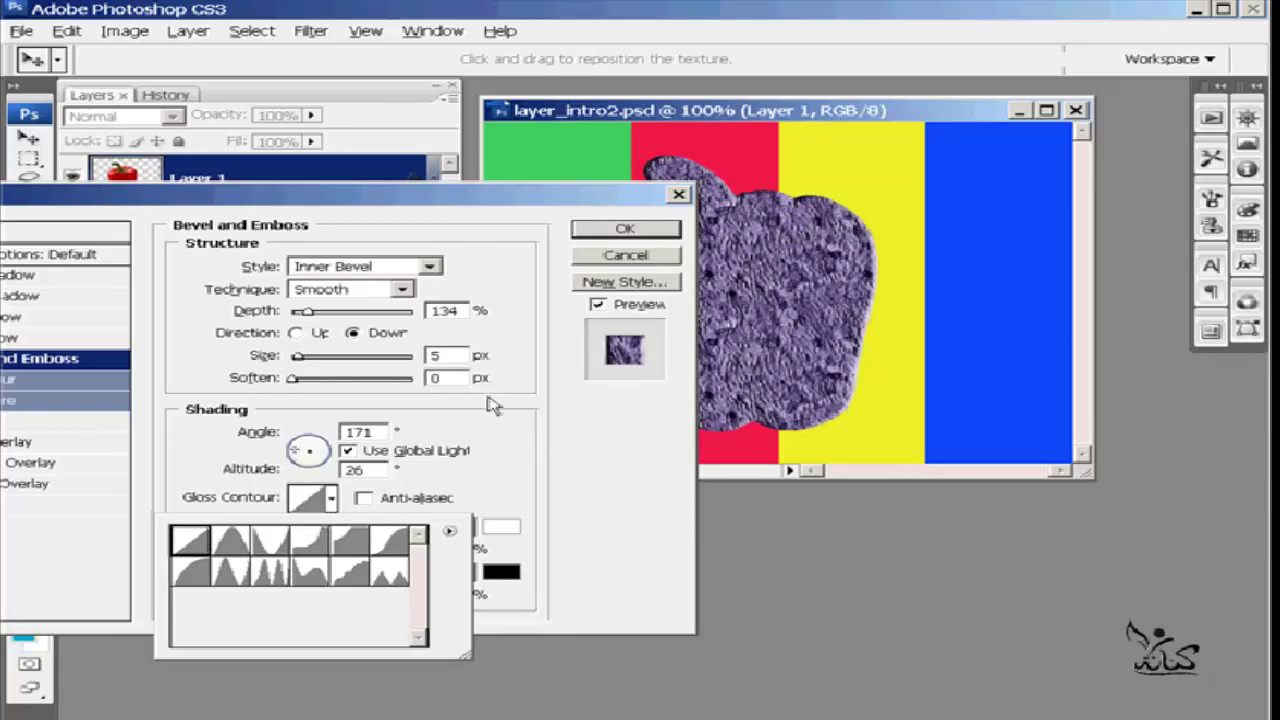
left_click(620, 231)
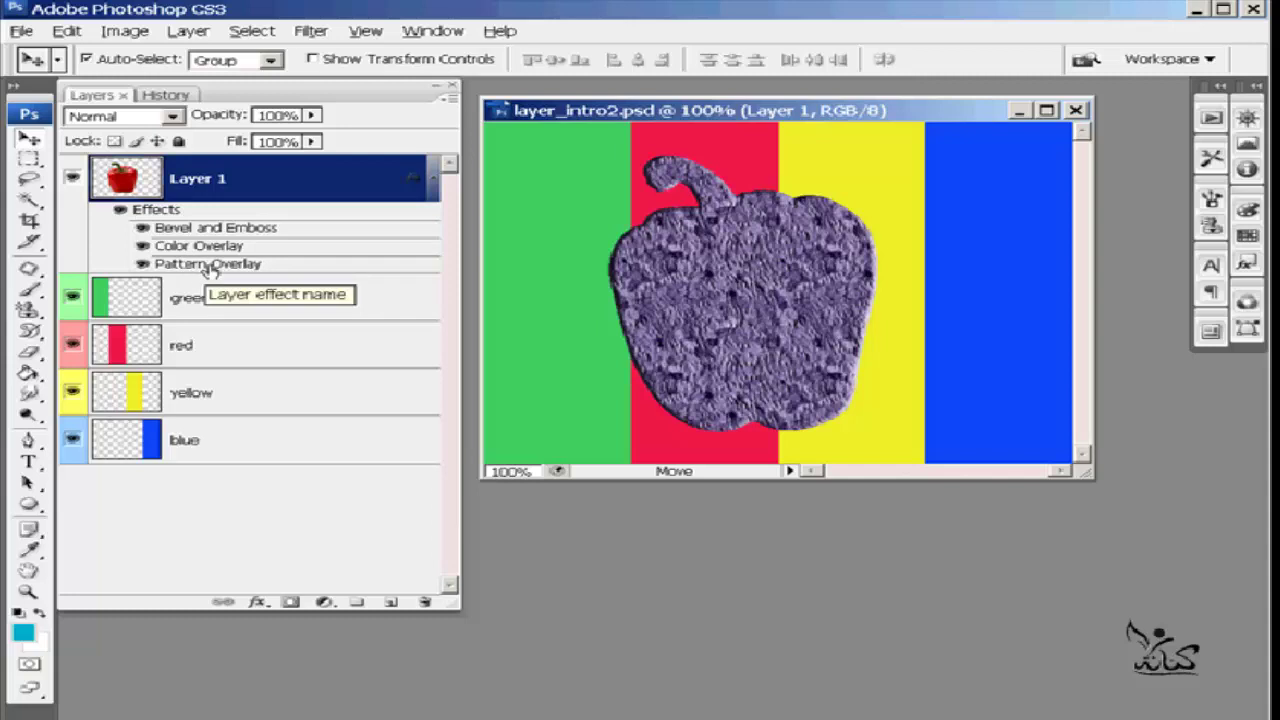
Open the pepper's Pattern Overlay and preview the first patterns, including woven and blue textured.
double_click(207, 265)
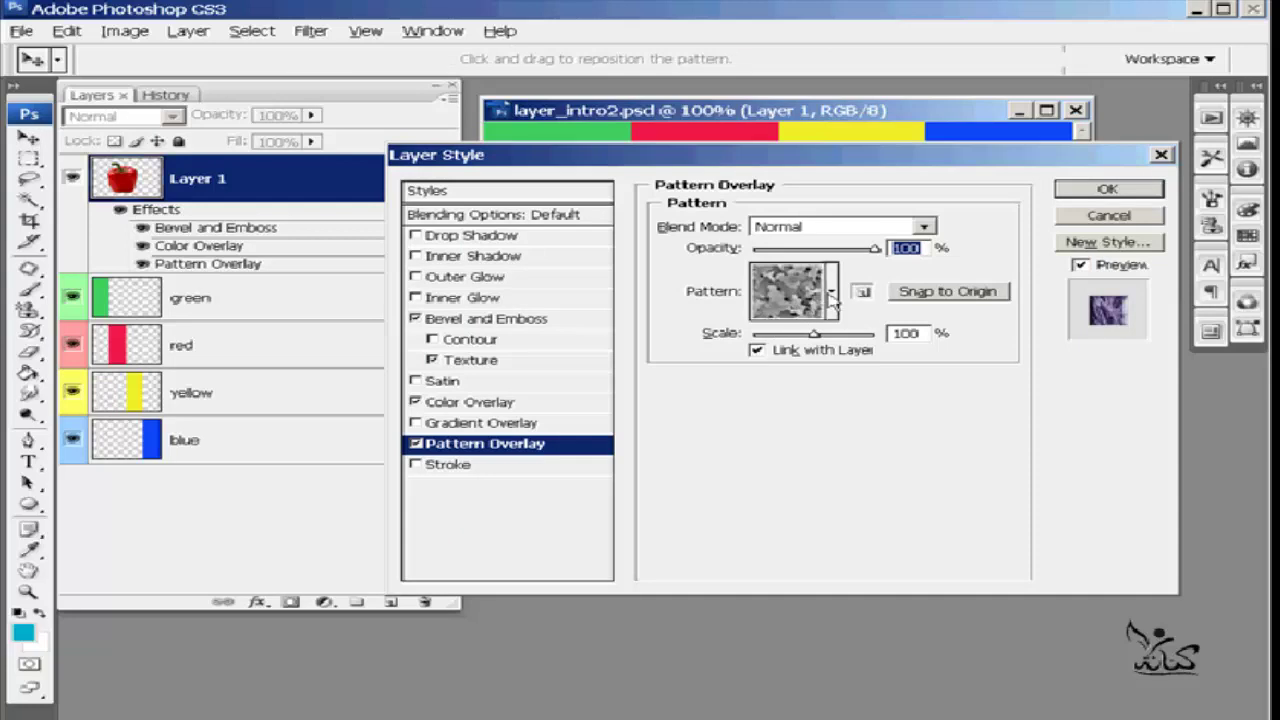
left_click(831, 292)
left_click(836, 175)
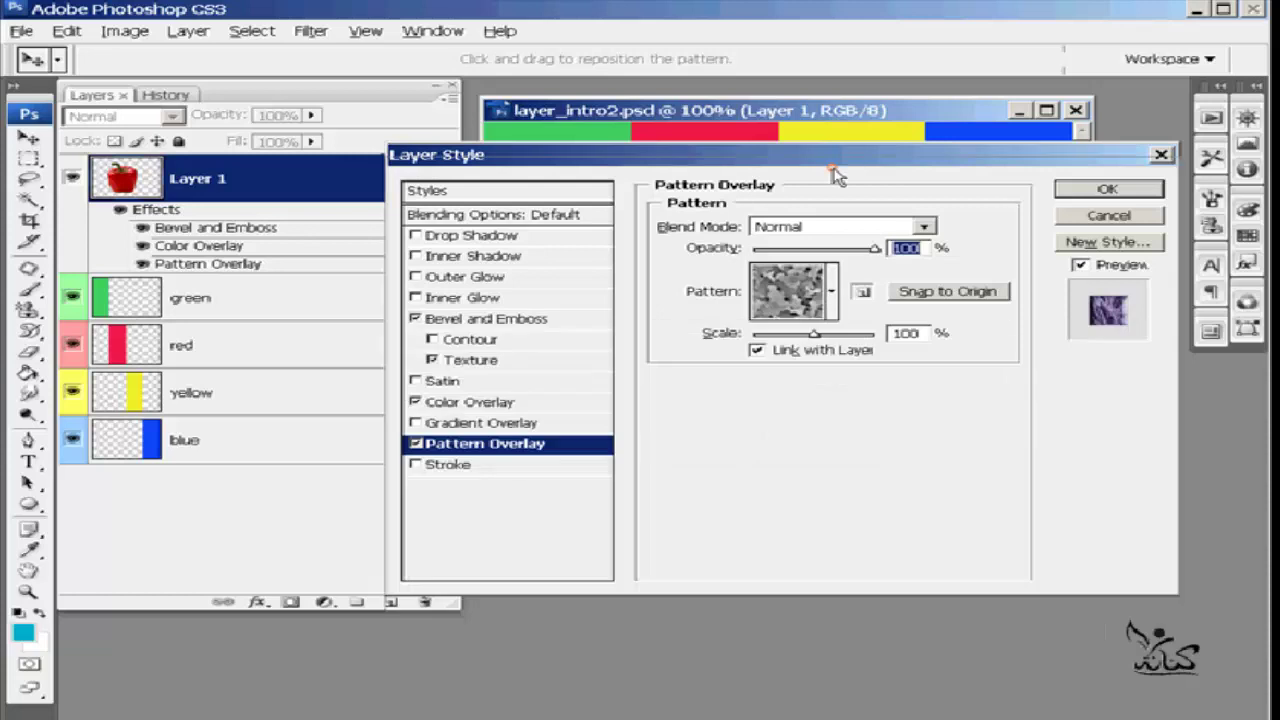
left_click_drag(832, 160, 822, 372)
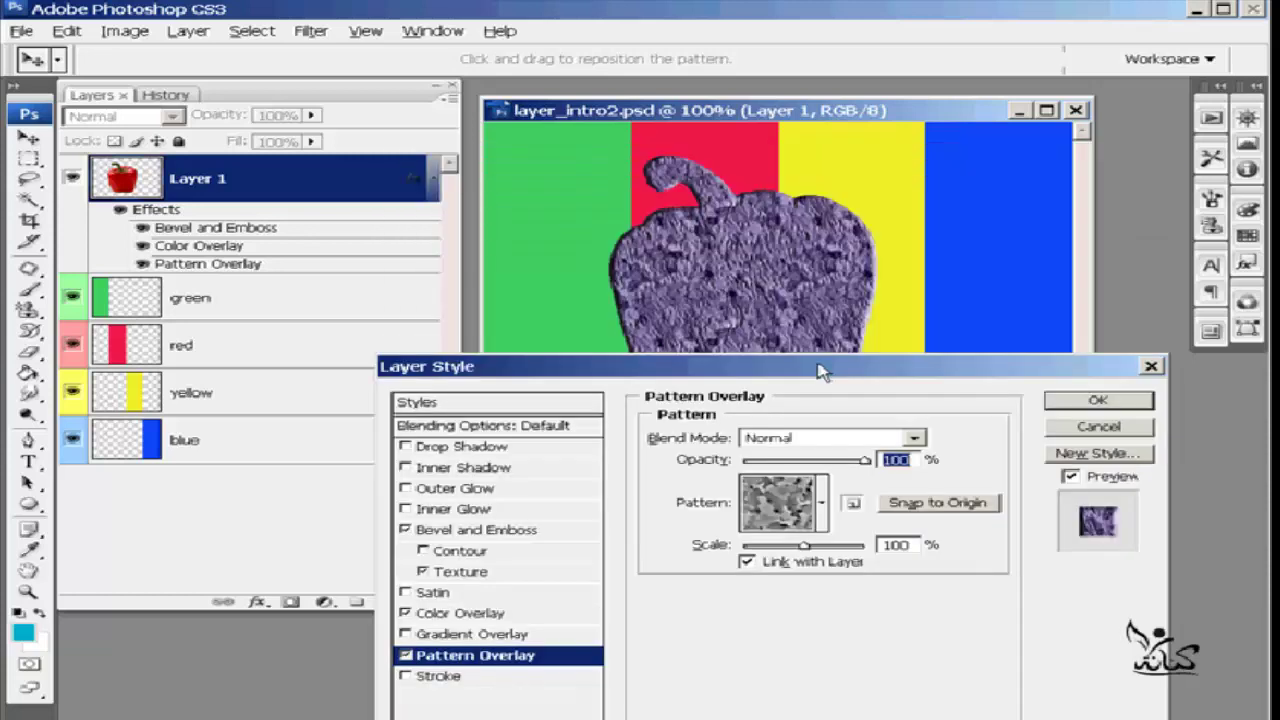
left_click(823, 504)
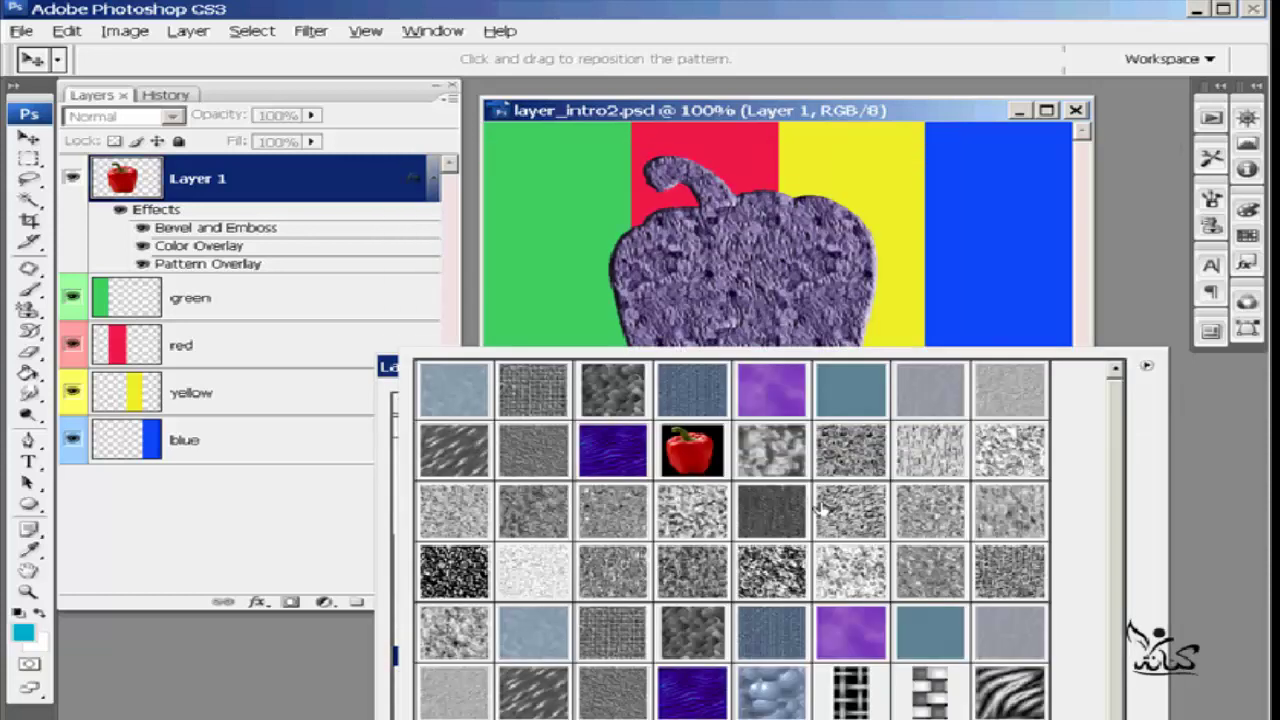
left_click(463, 395)
left_click(531, 399)
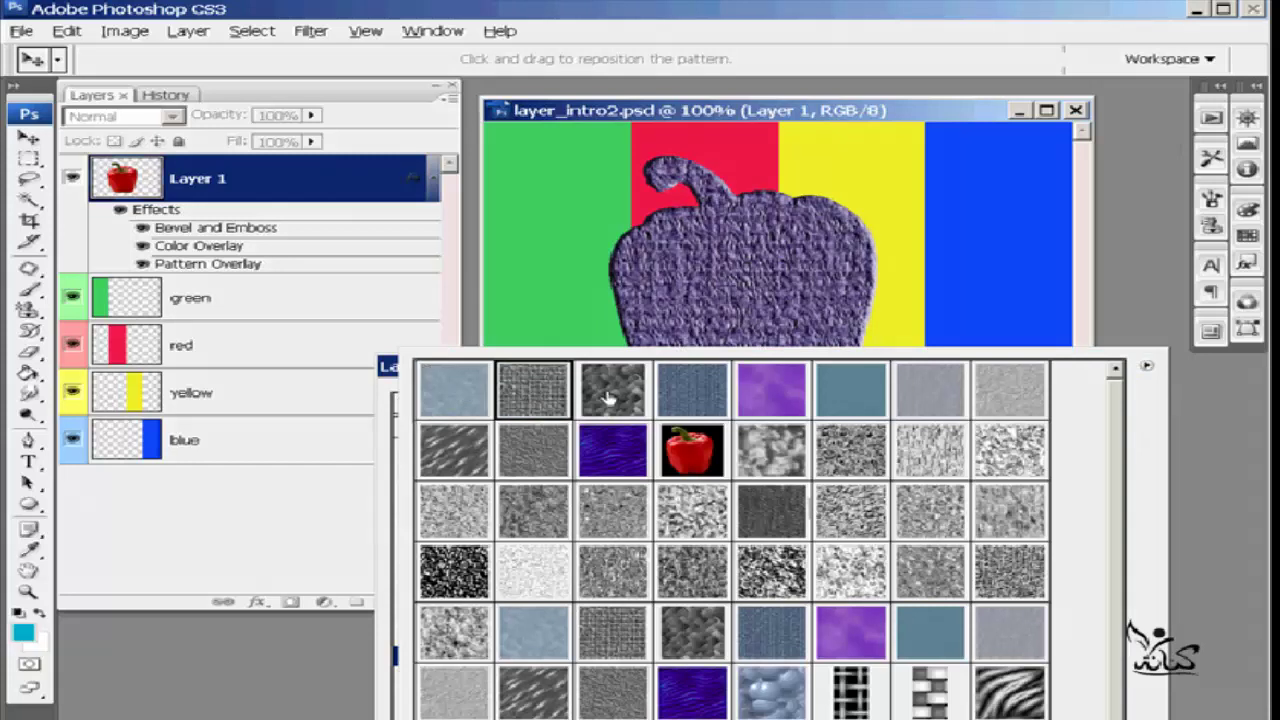
left_click(610, 398)
left_click(713, 402)
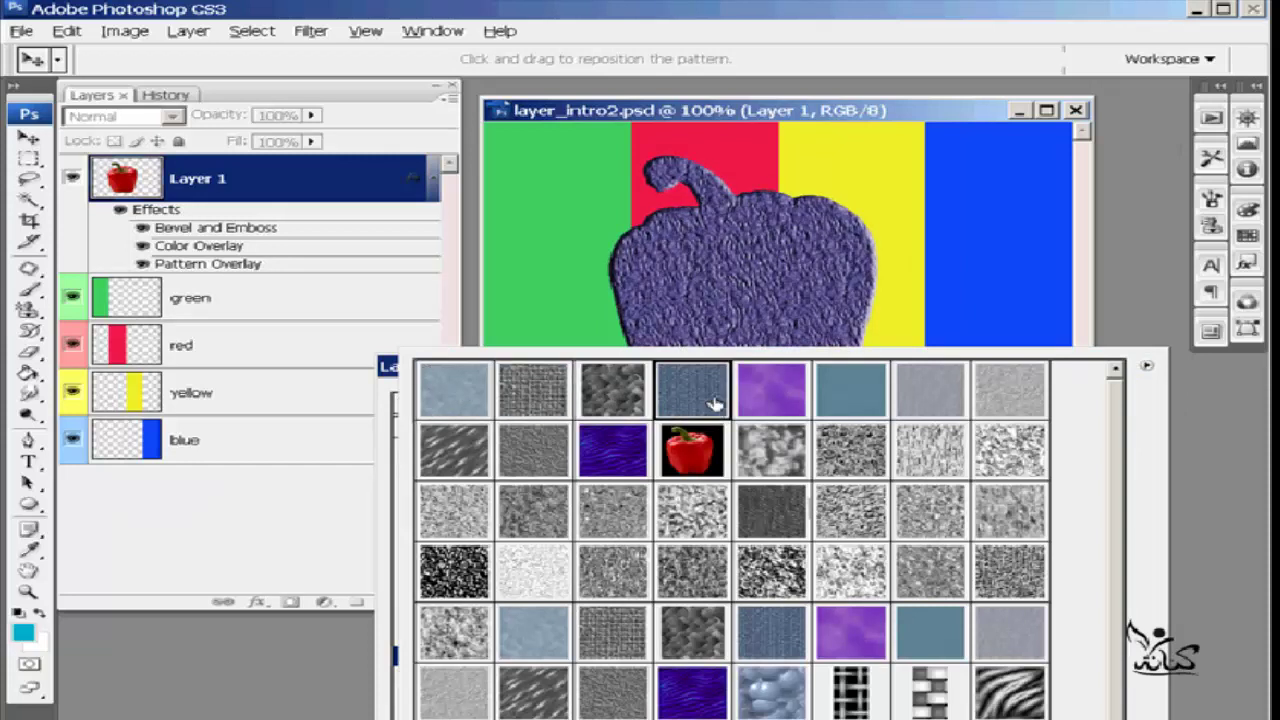
Try more patterns, settle on a fine speckled texture, and apply the Pattern Overlay.
left_click(696, 455)
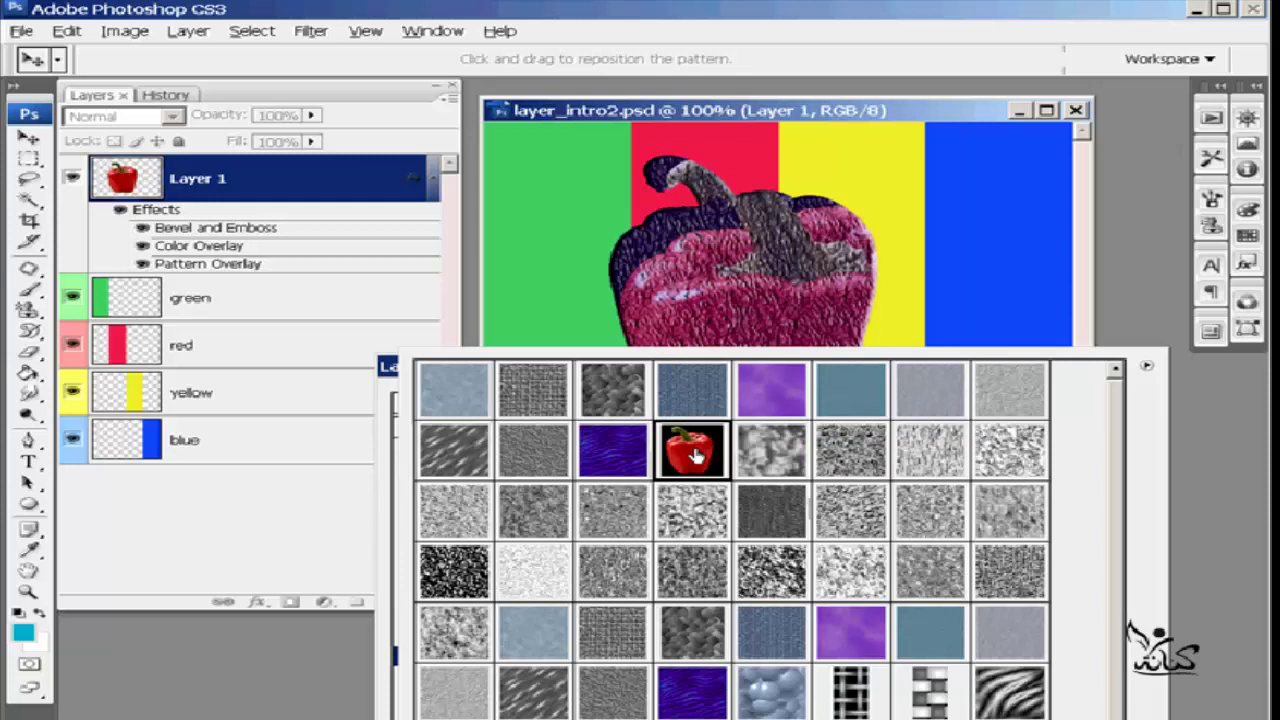
left_click(776, 459)
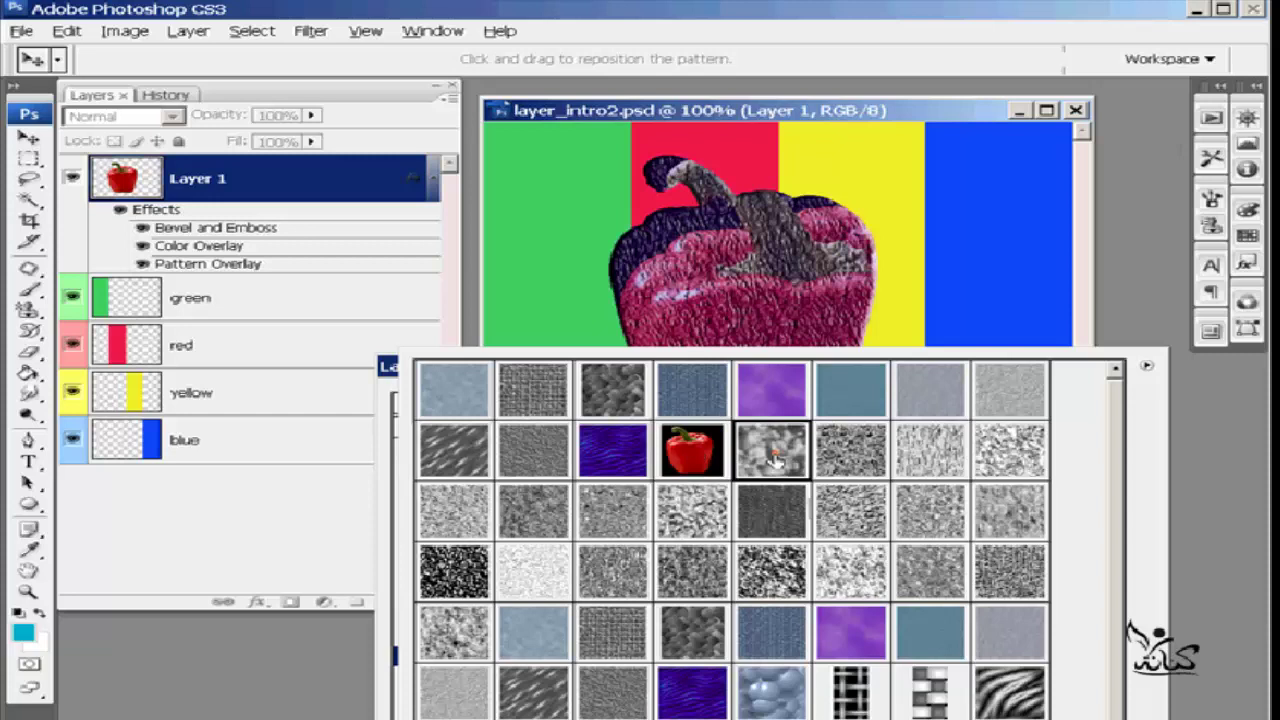
left_click(850, 450)
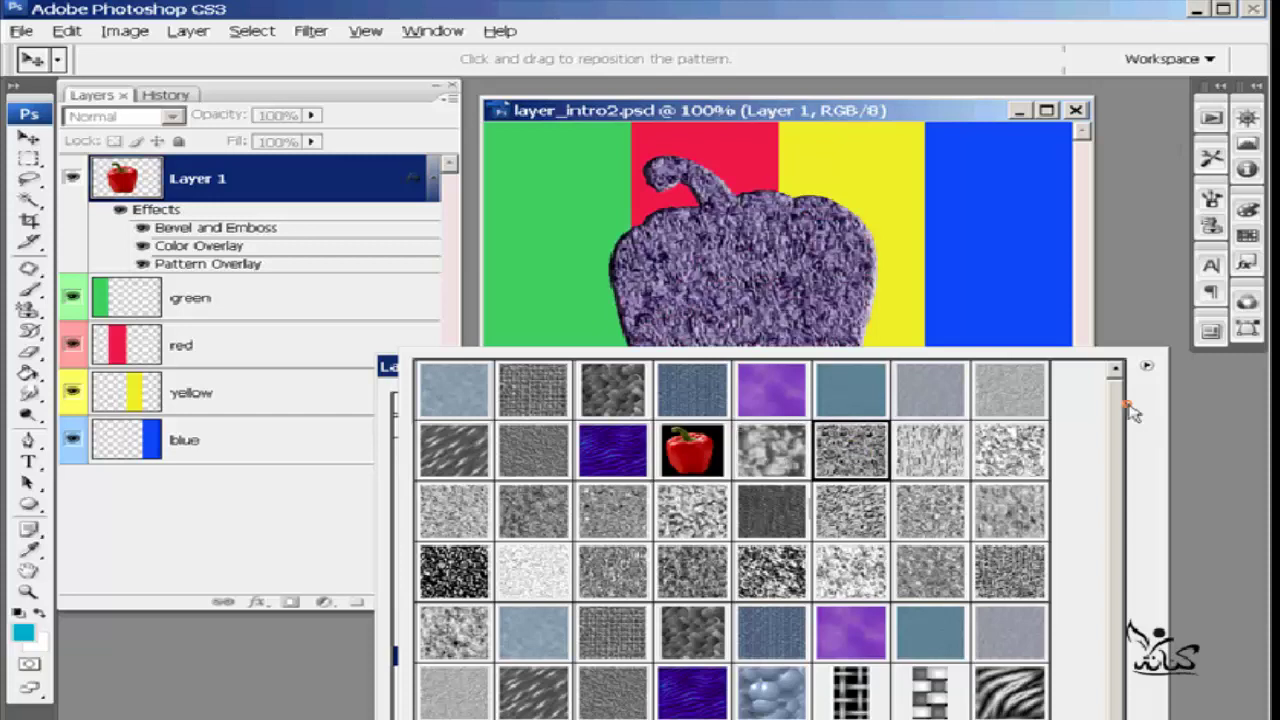
left_click(927, 700)
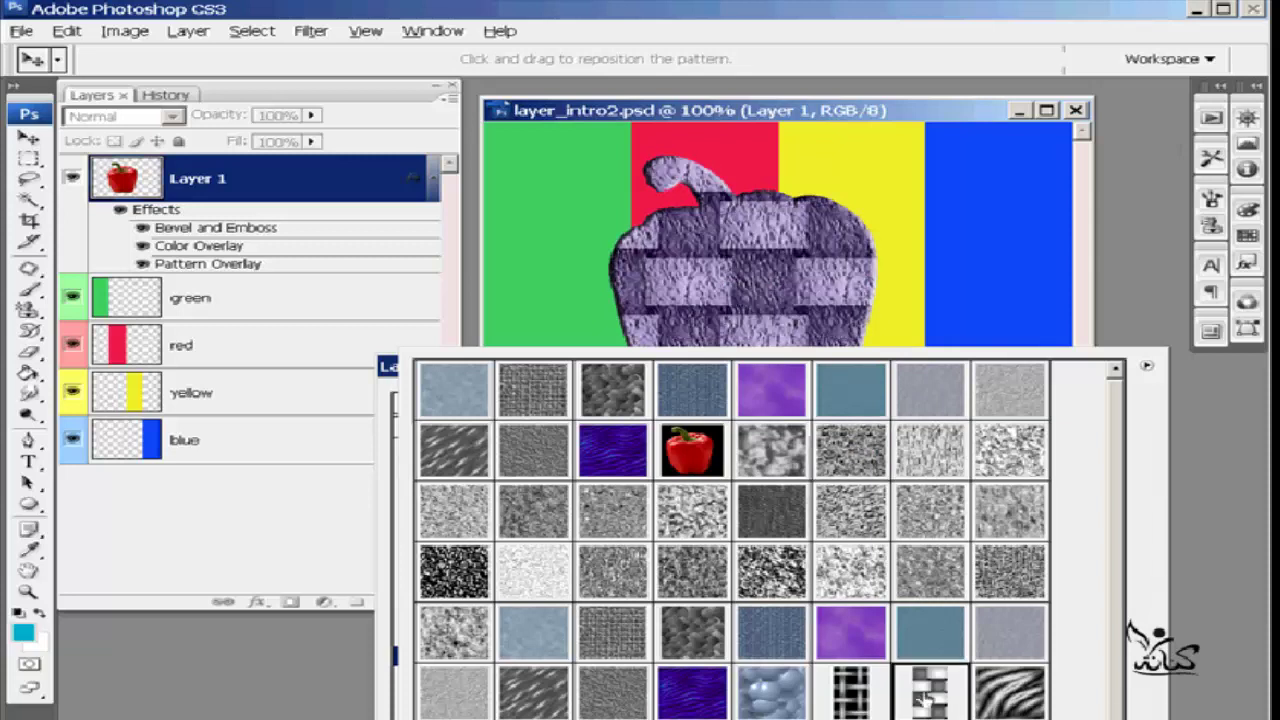
left_click(611, 698)
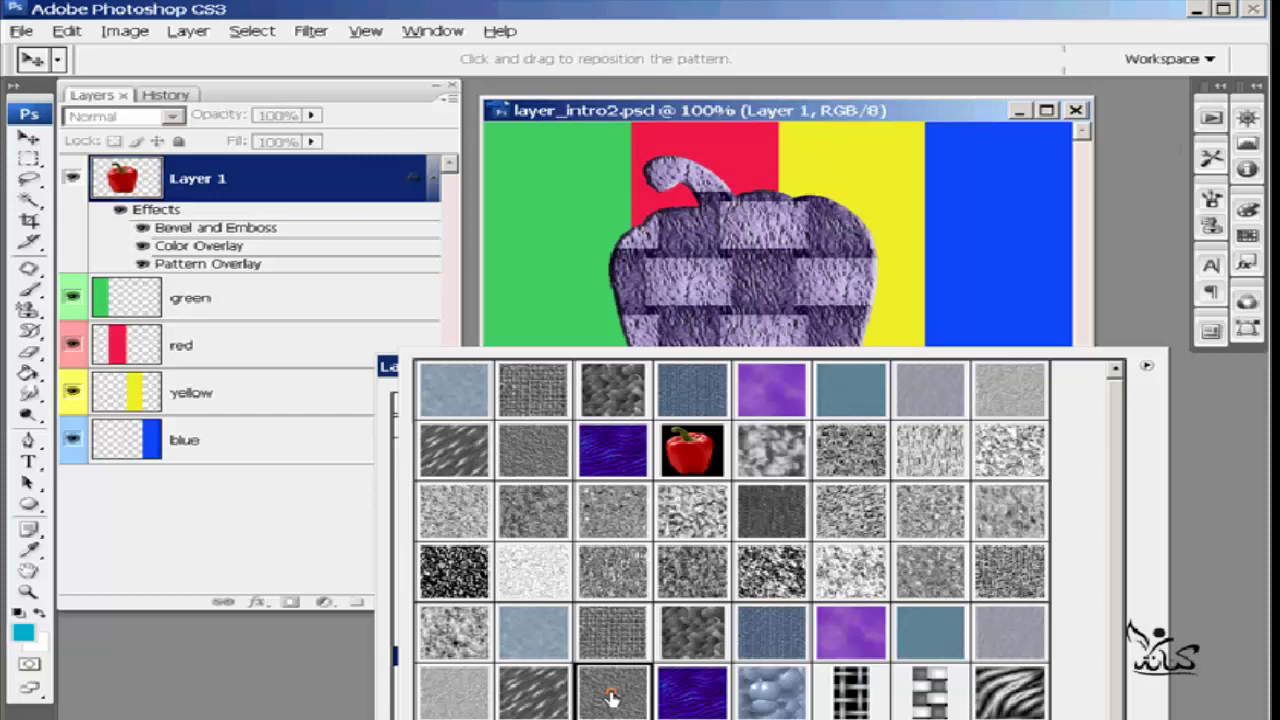
left_click(505, 580)
left_click(392, 372)
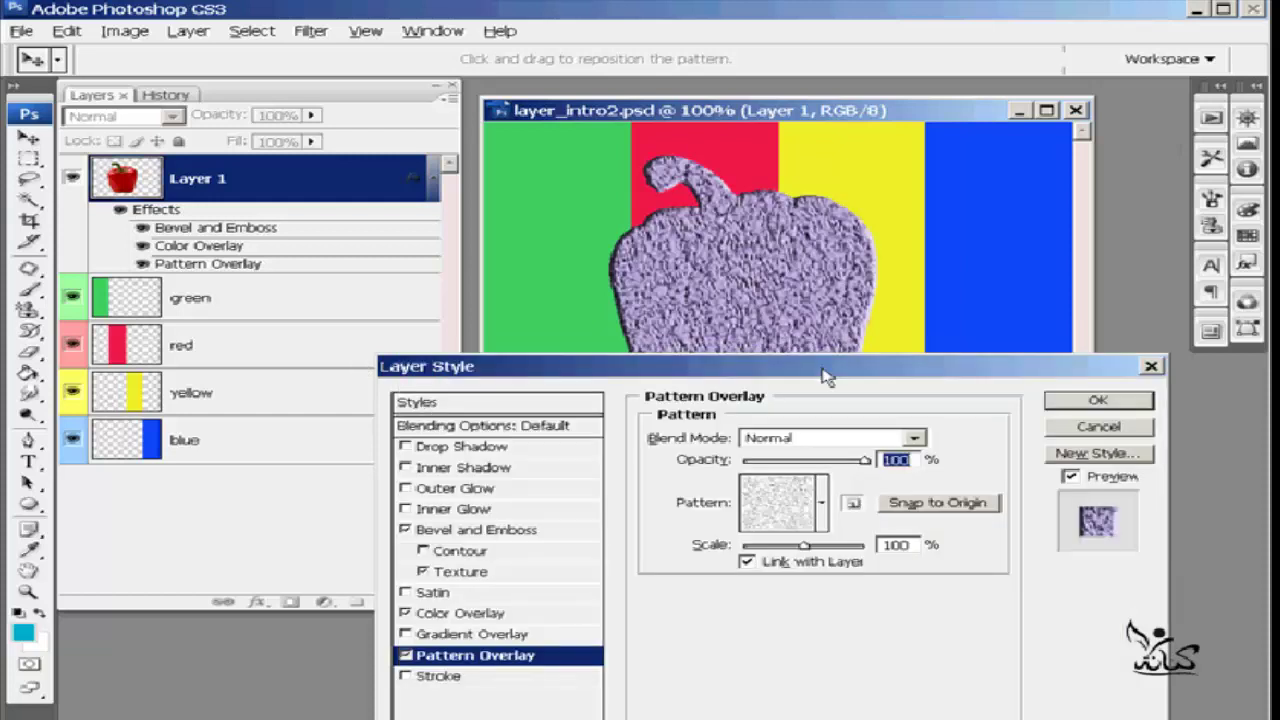
left_click_drag(825, 375, 794, 266)
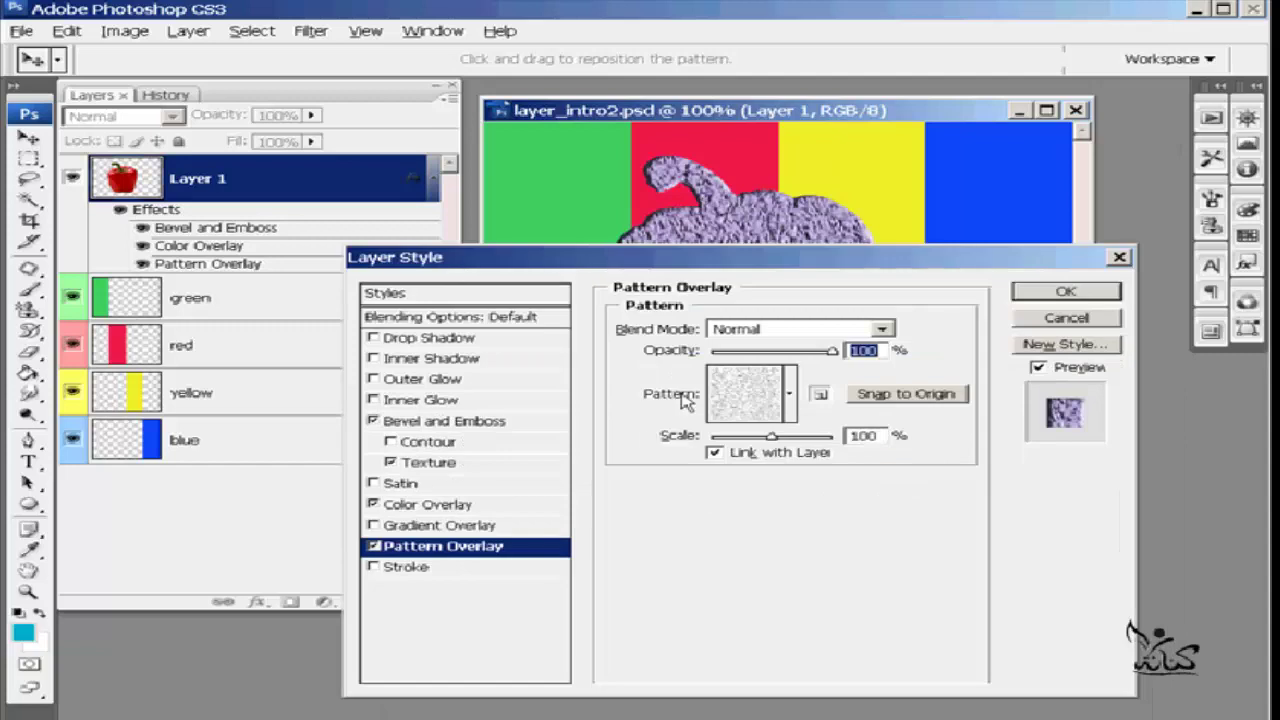
key("Return")
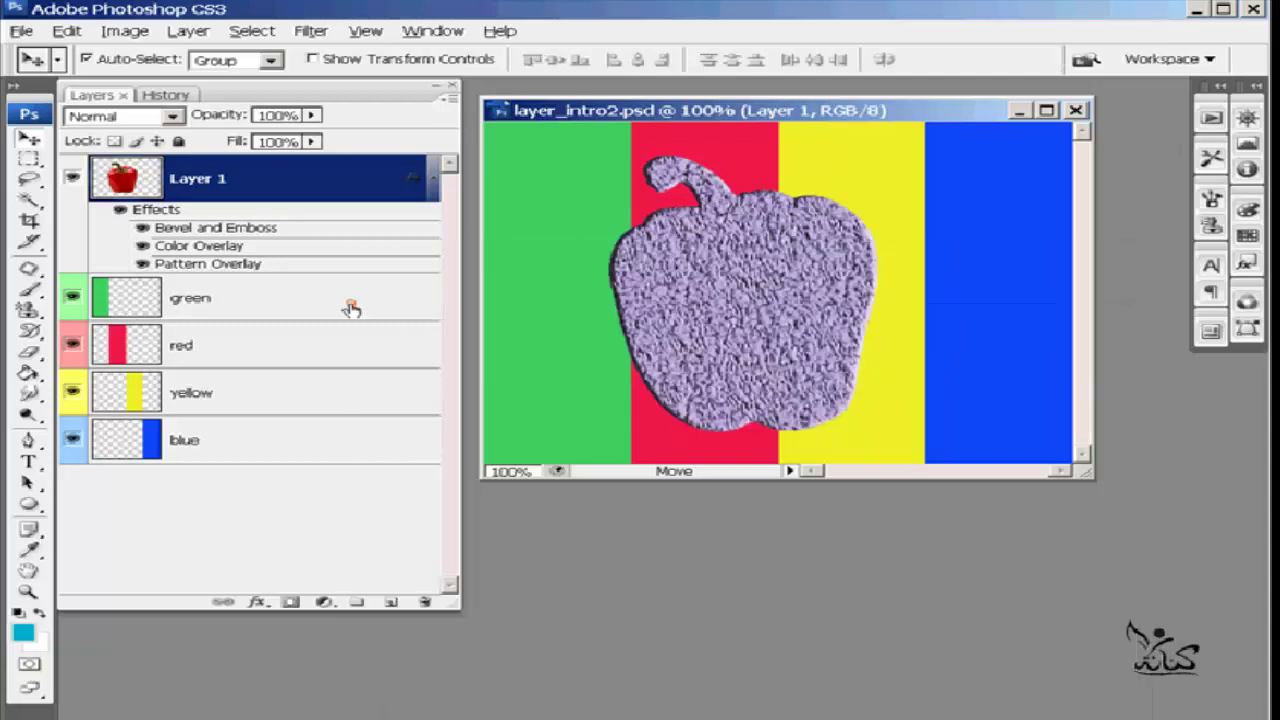
Change the pepper's Color Overlay to bright yellow at 57% opacity and apply it.
double_click(200, 247)
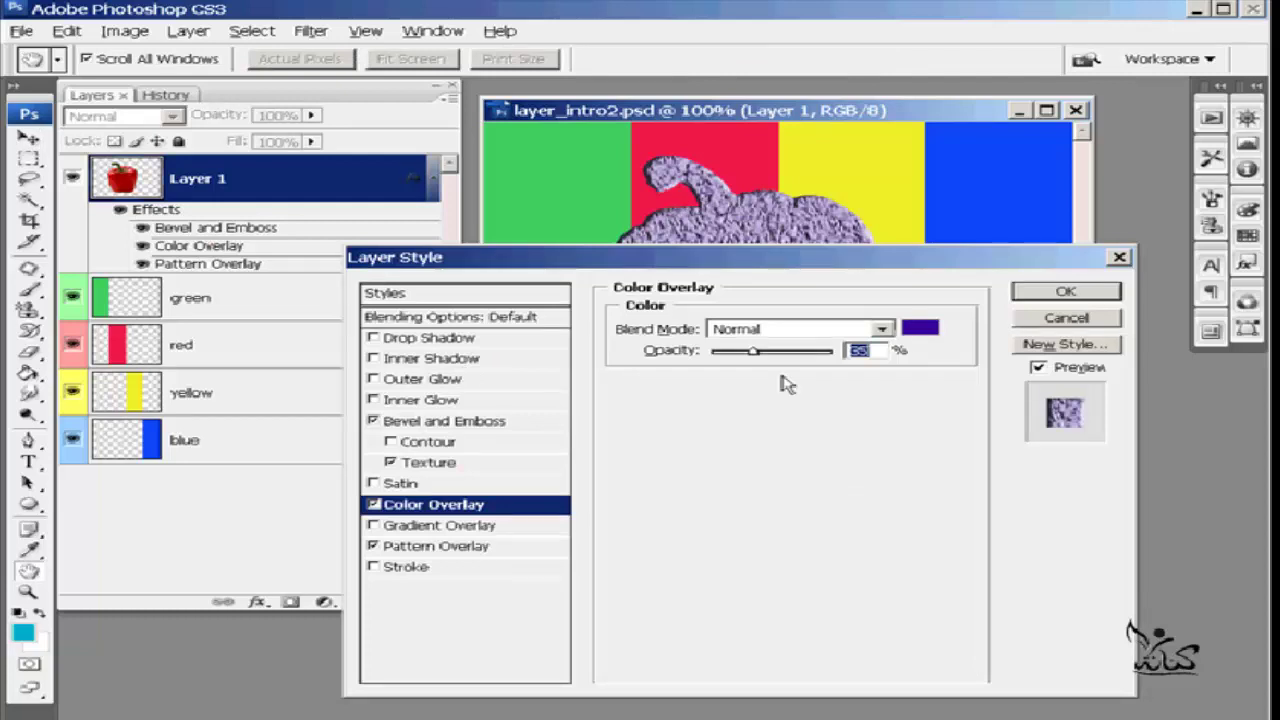
left_click(914, 331)
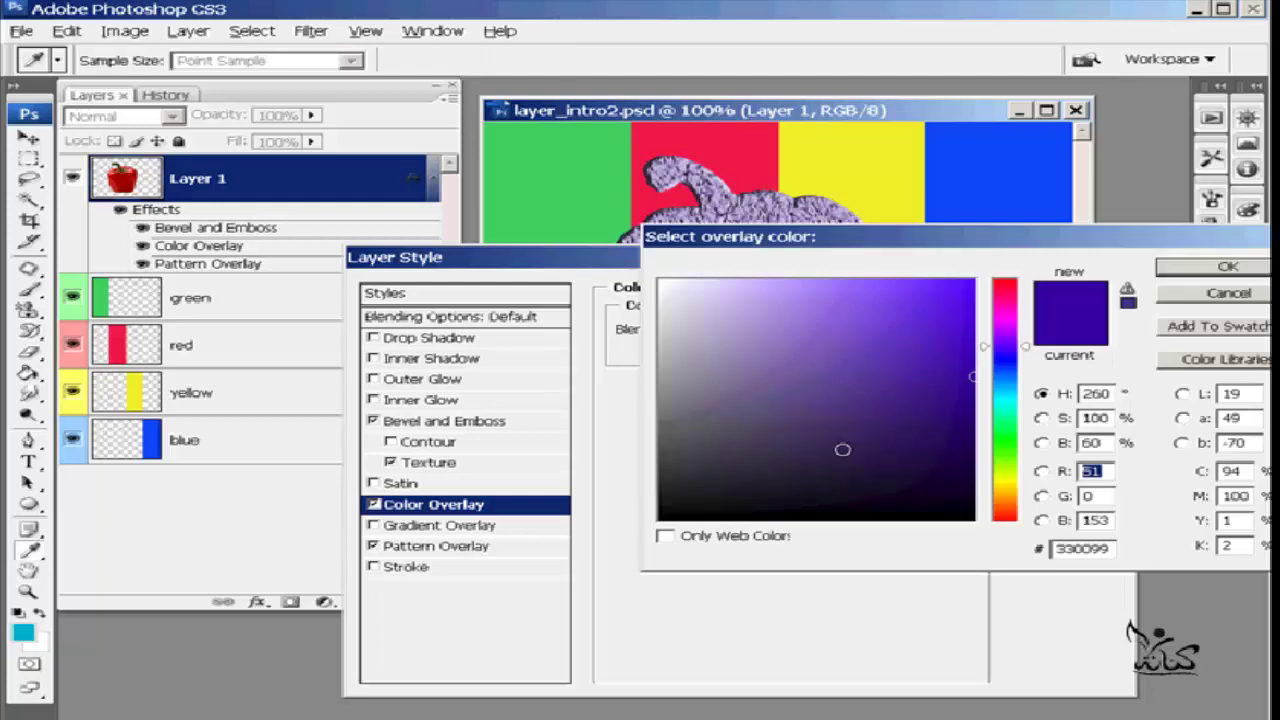
left_click(1005, 371)
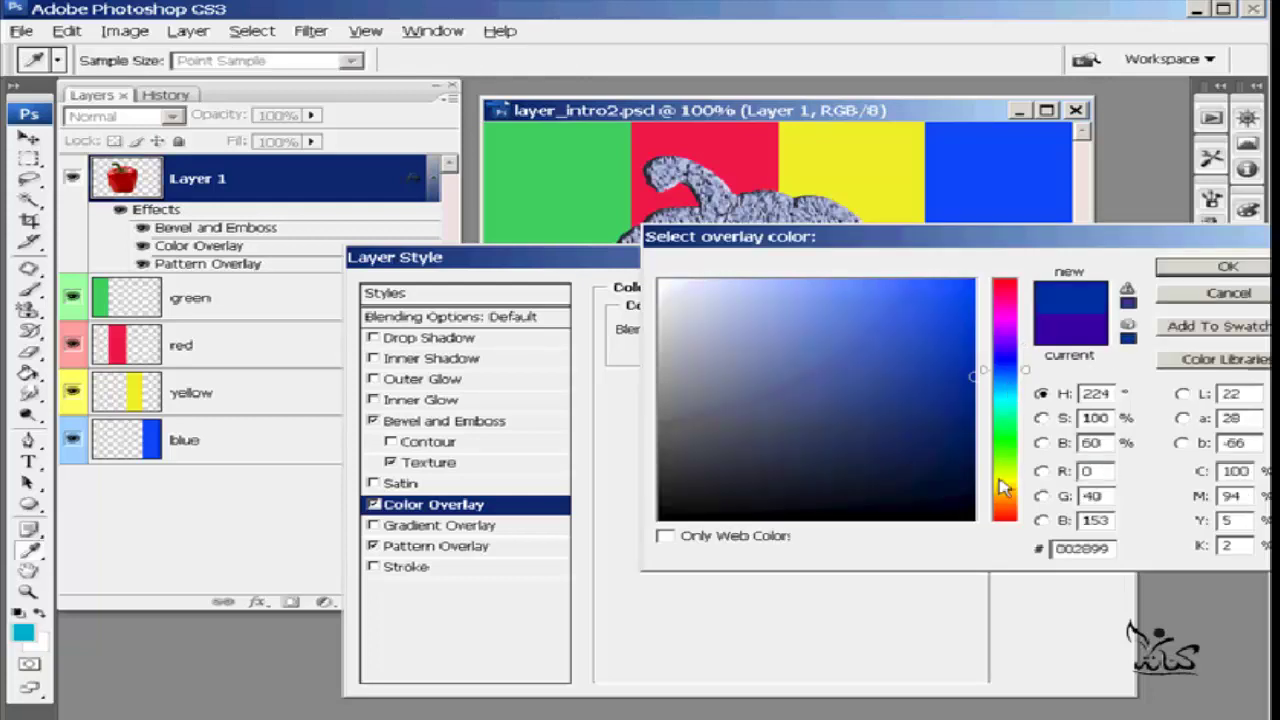
left_click(1002, 480)
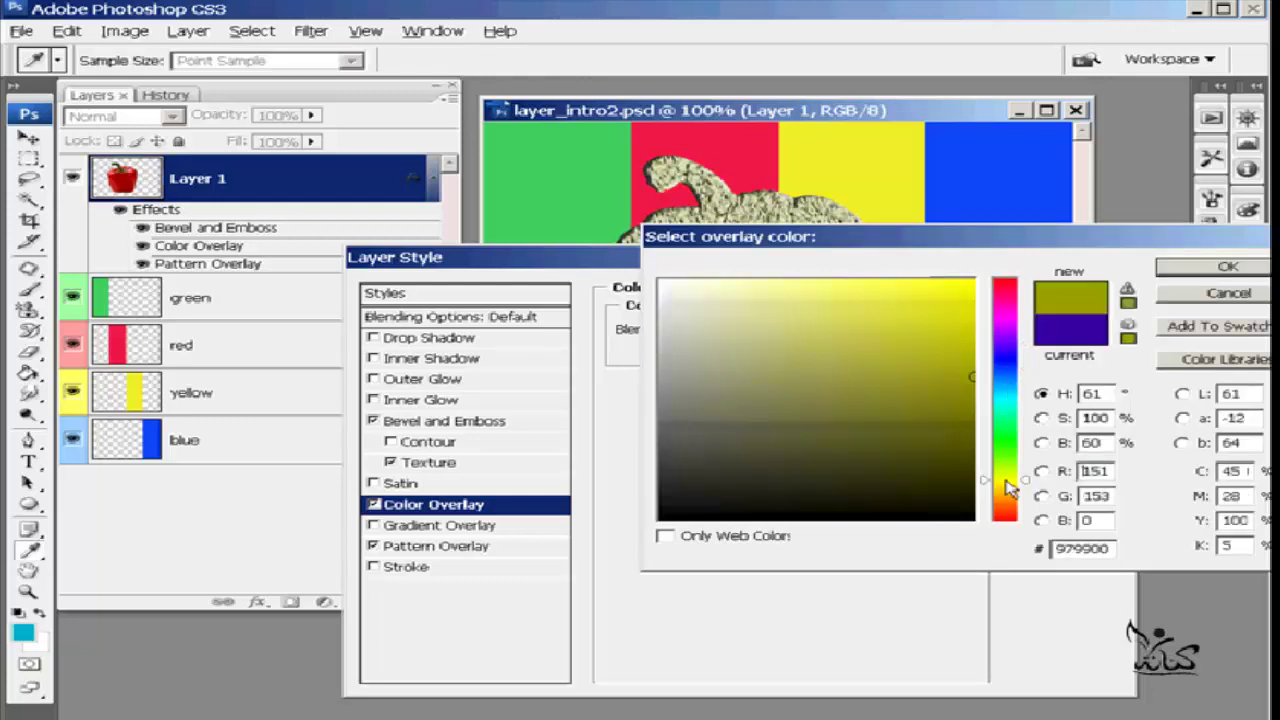
left_click(879, 291)
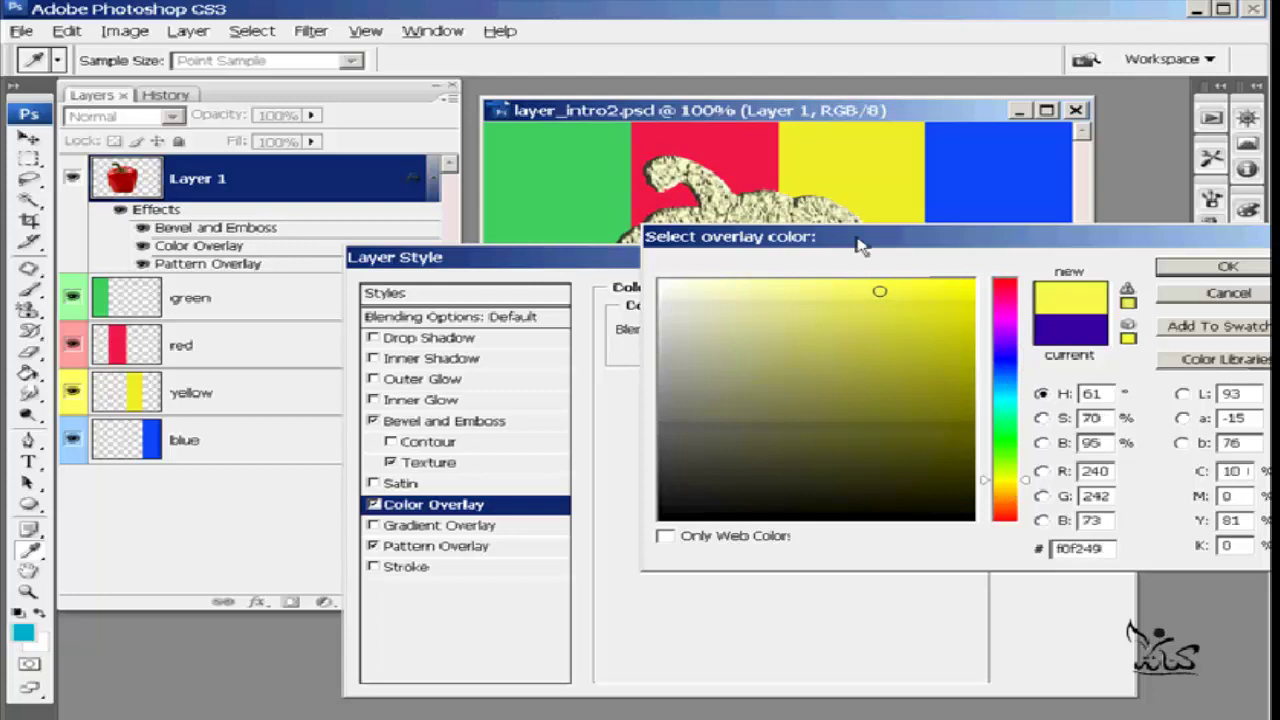
left_click(1185, 267)
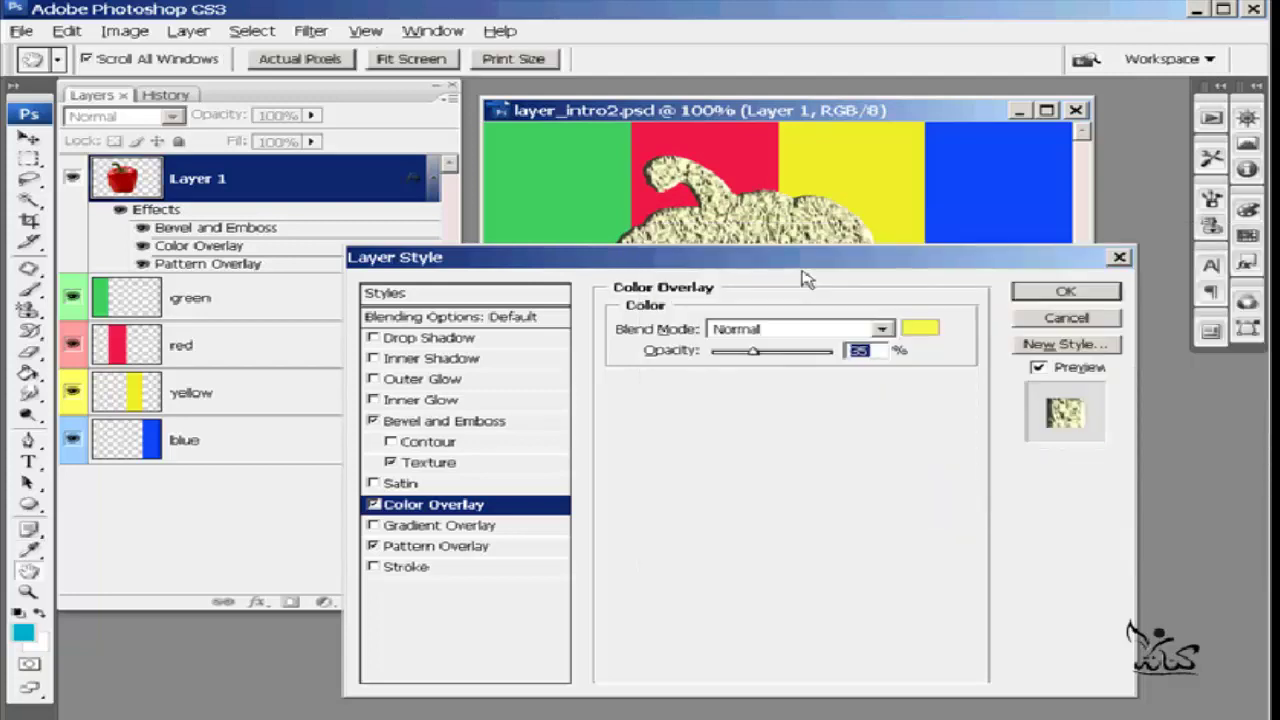
left_click_drag(806, 279, 783, 451)
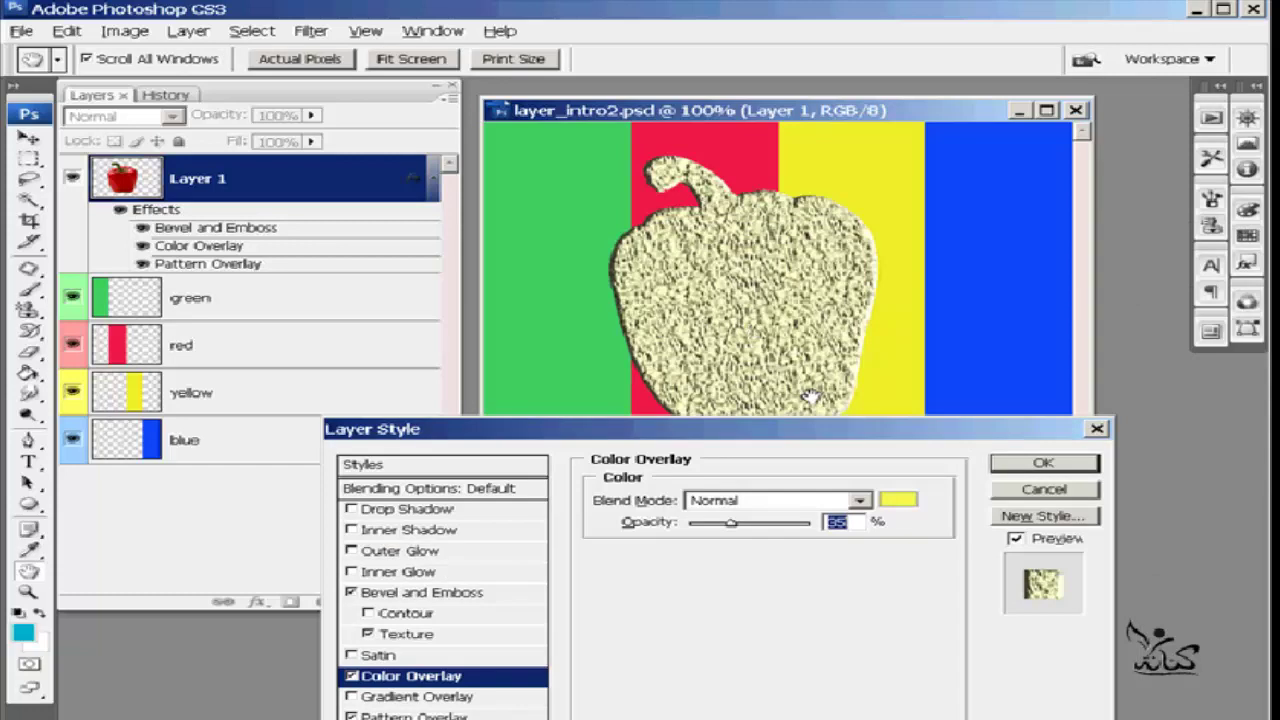
mouse_move(732, 526)
left_mouse_down()
mouse_move(797, 529)
mouse_move(702, 530)
mouse_move(762, 532)
left_mouse_up()
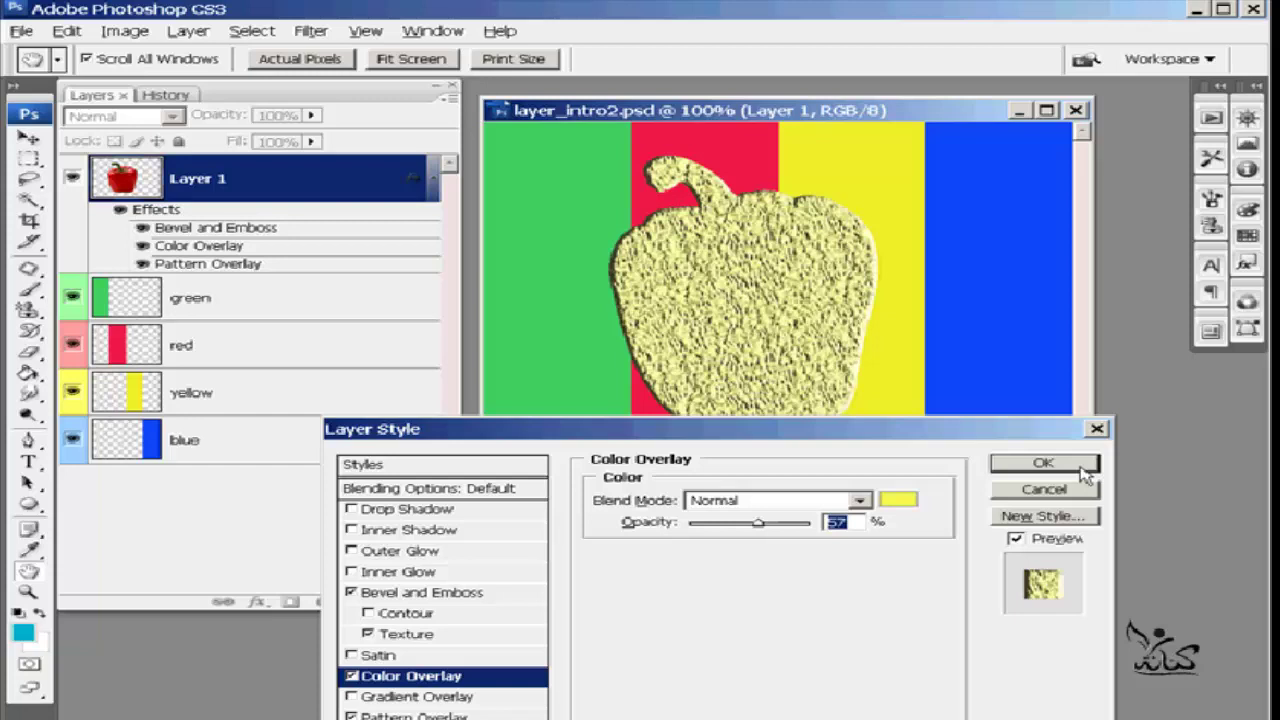
left_click(1043, 463)
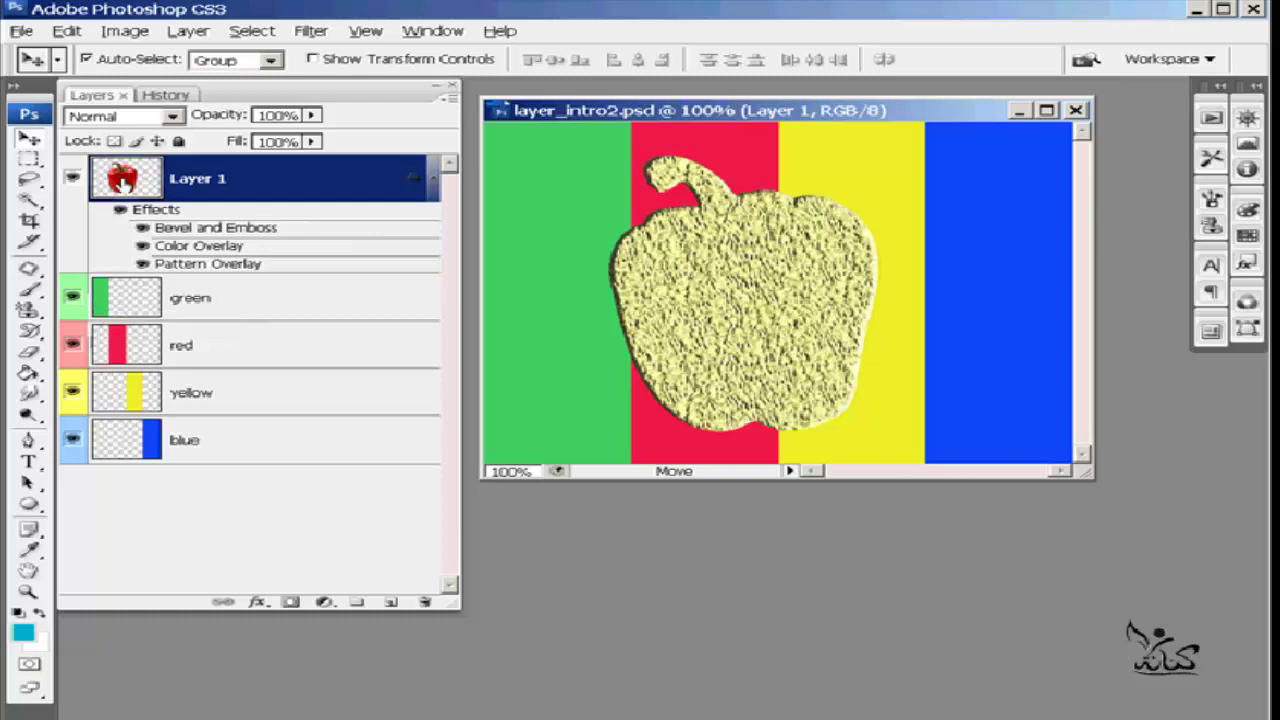
Save the pepper's layer style as new style 'H3', close the dialog, and select the green layer.
double_click(193, 228)
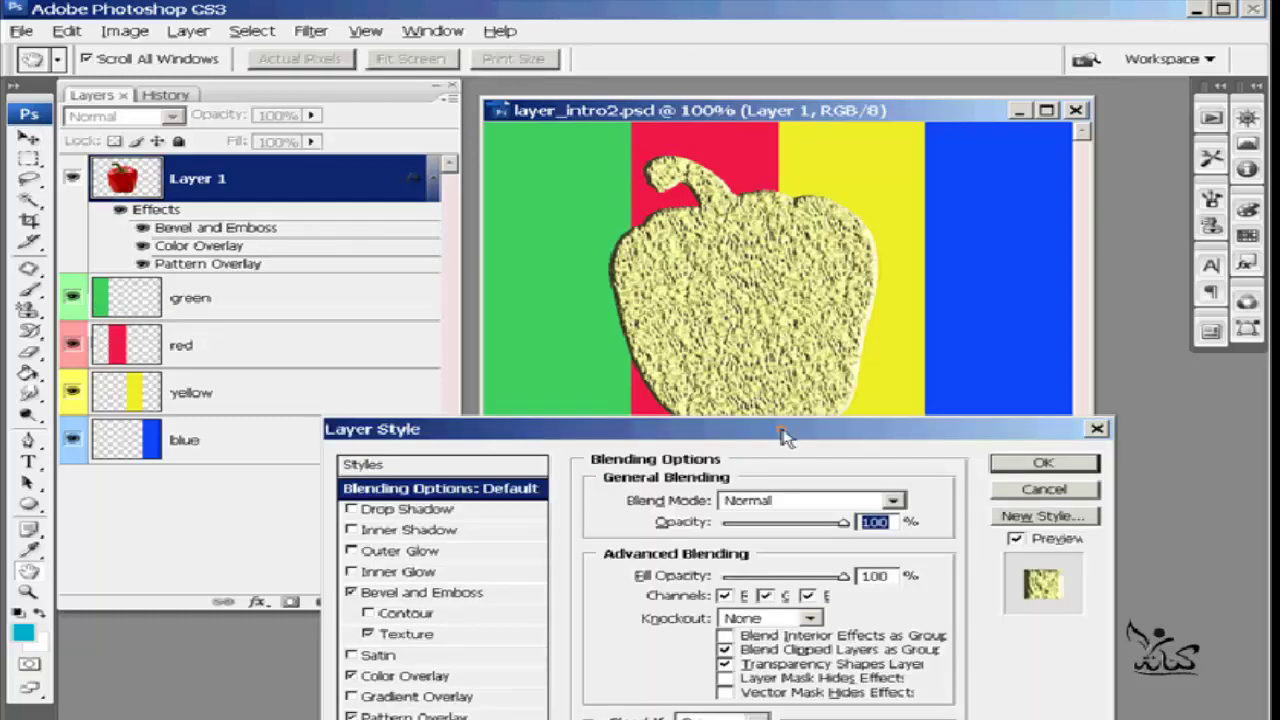
left_click_drag(783, 437, 767, 216)
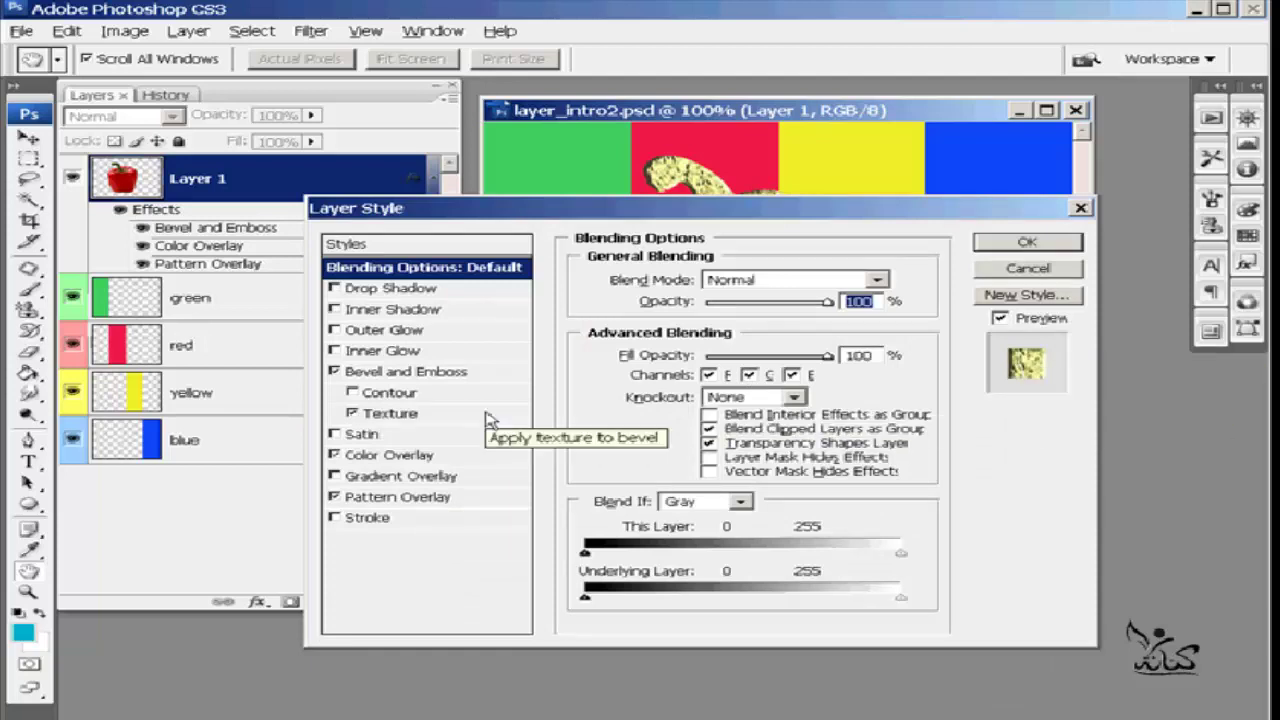
left_click(1027, 295)
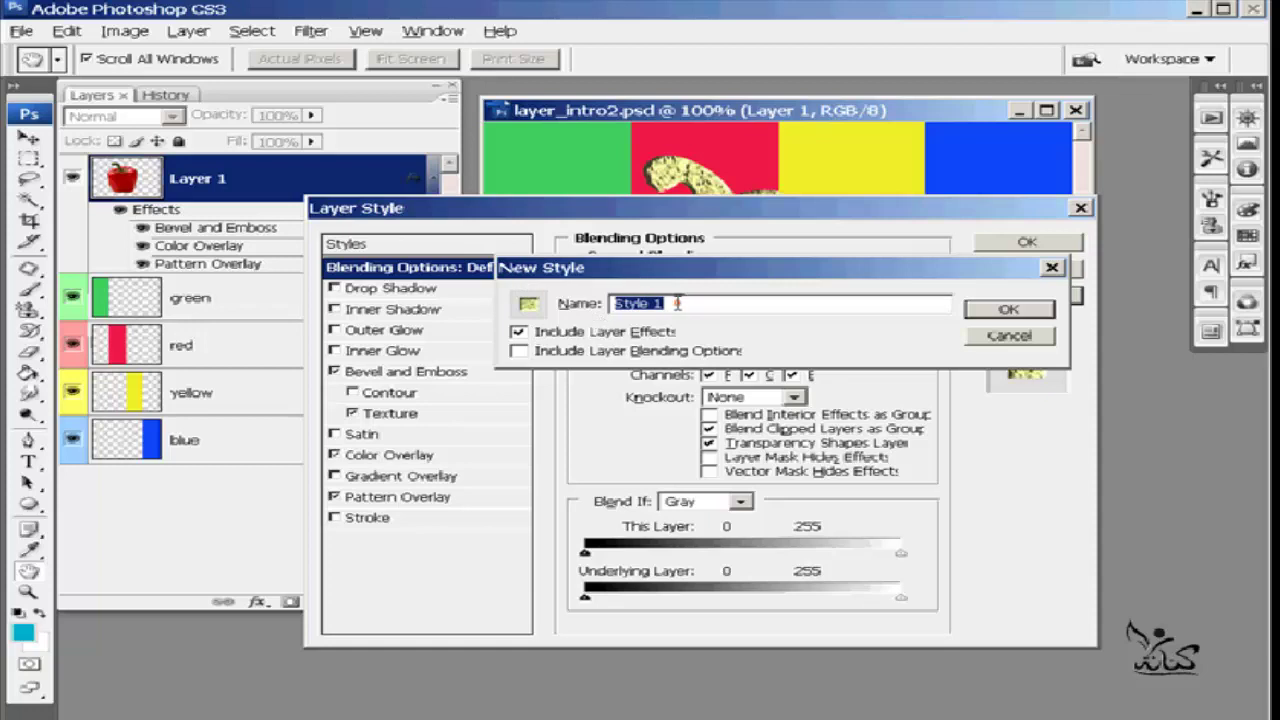
key("BackSpace")
type("B")
key("BackSpace")
type("H")
type("3")
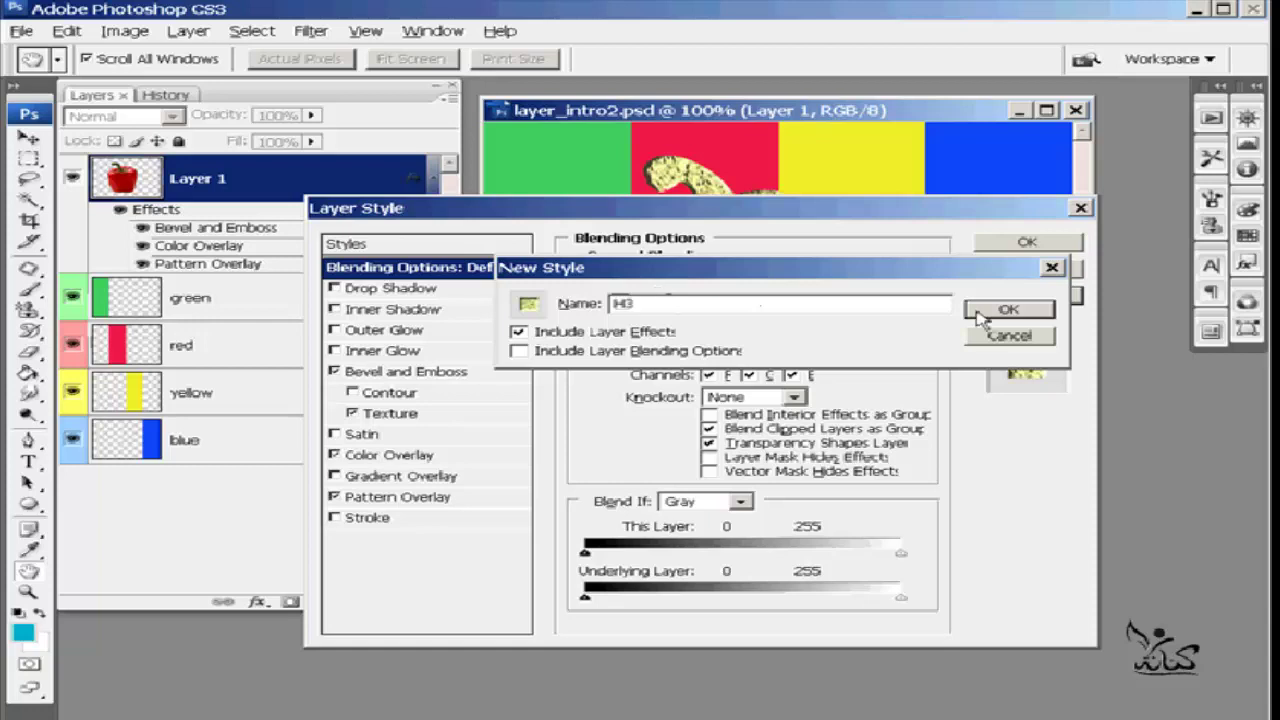
left_click(1007, 310)
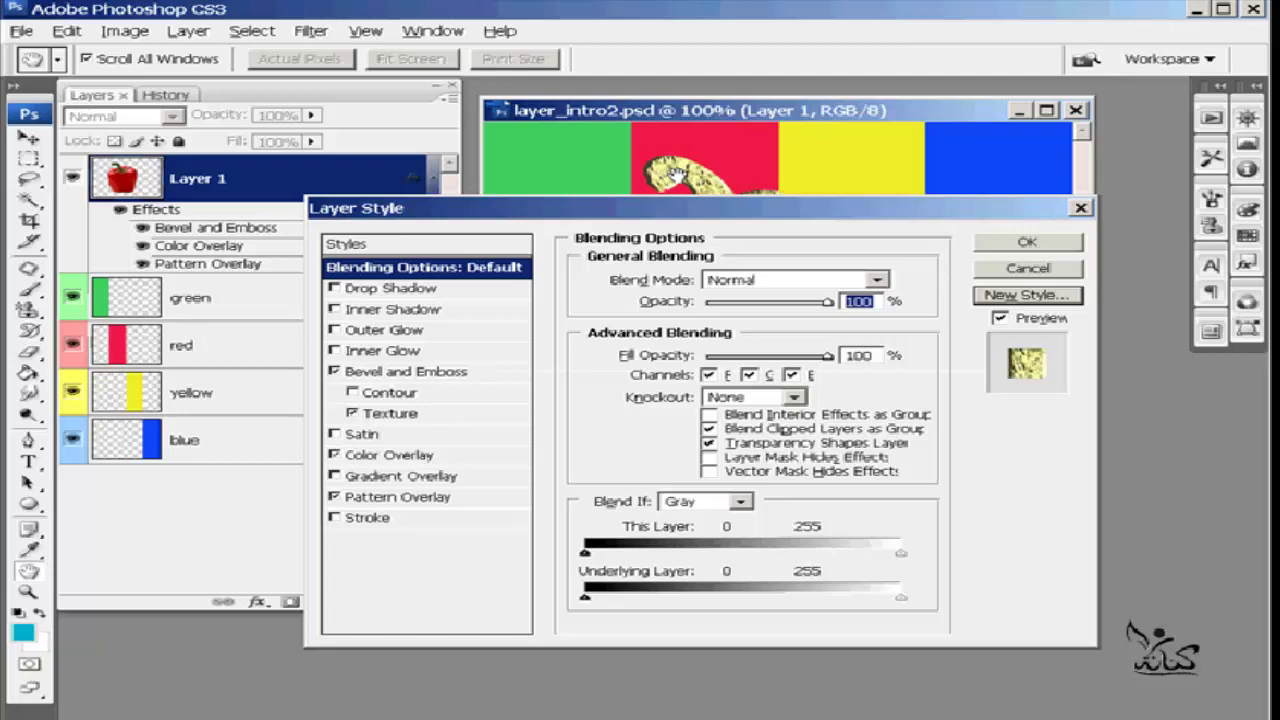
left_click(1040, 245)
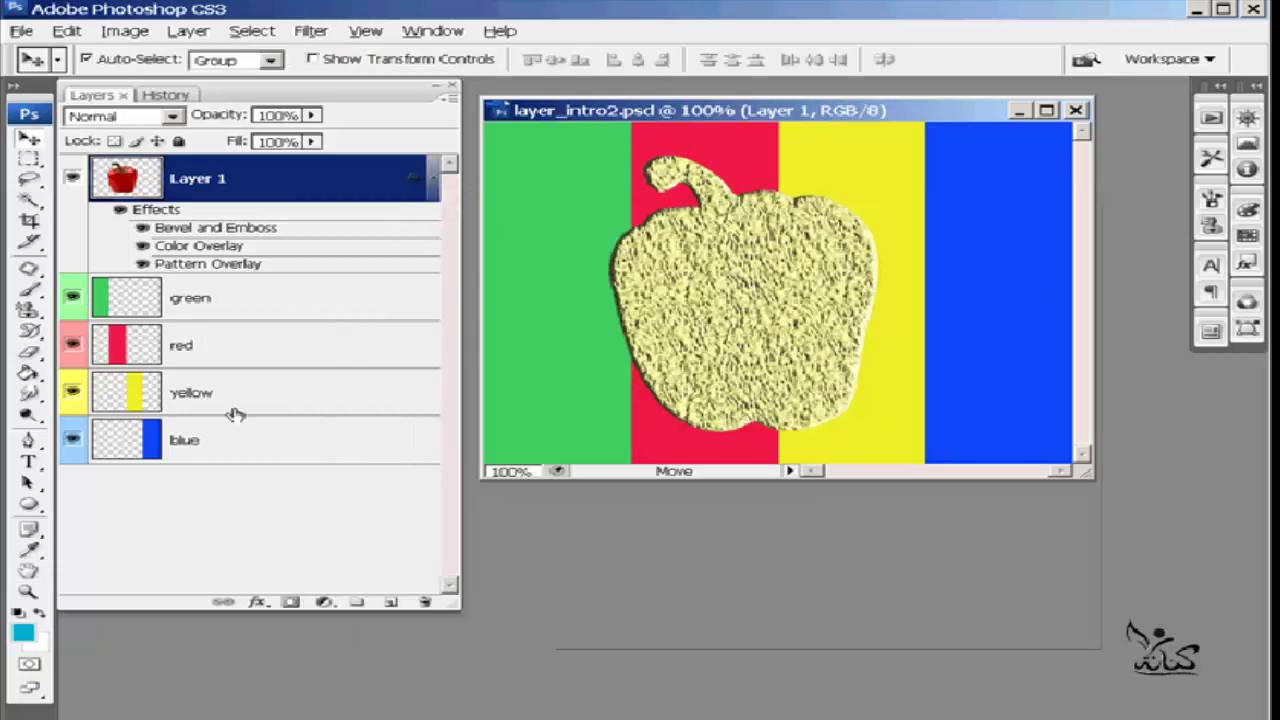
left_click(127, 302)
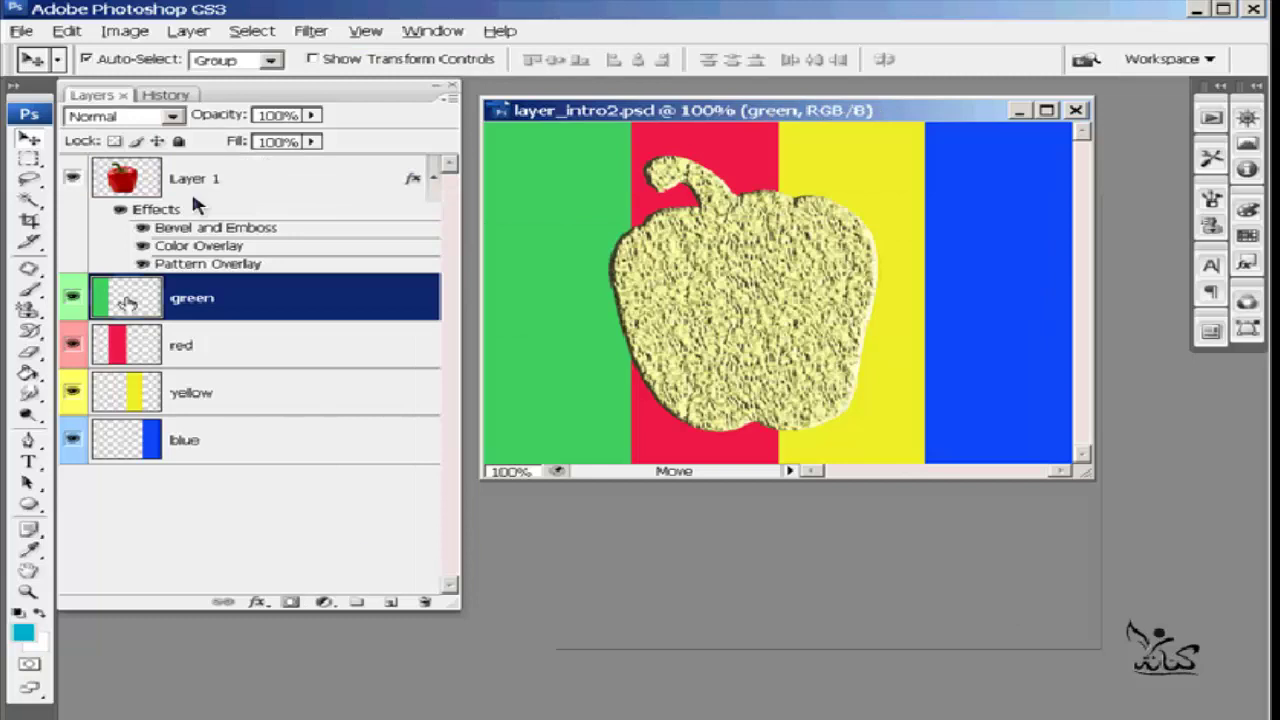
Apply the saved H3 preset from the Styles list to the green stripe layer.
double_click(240, 298)
left_click(373, 244)
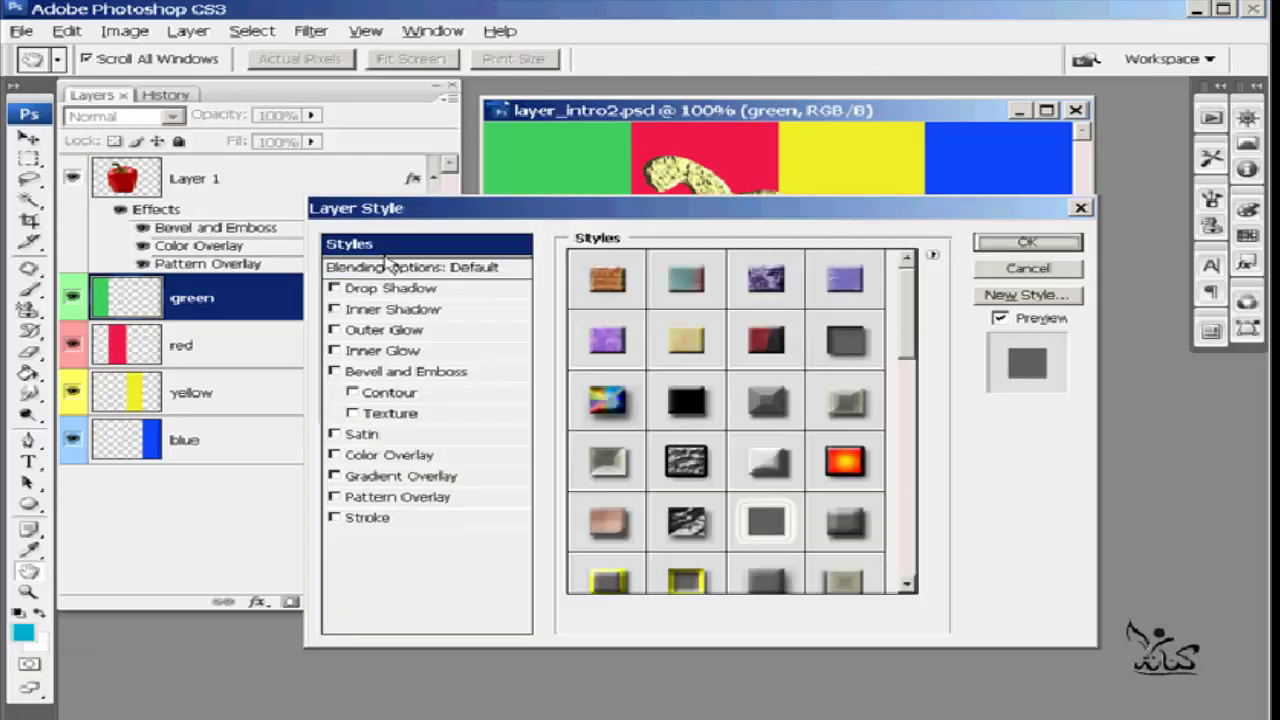
scroll(915, 325, "down", 1)
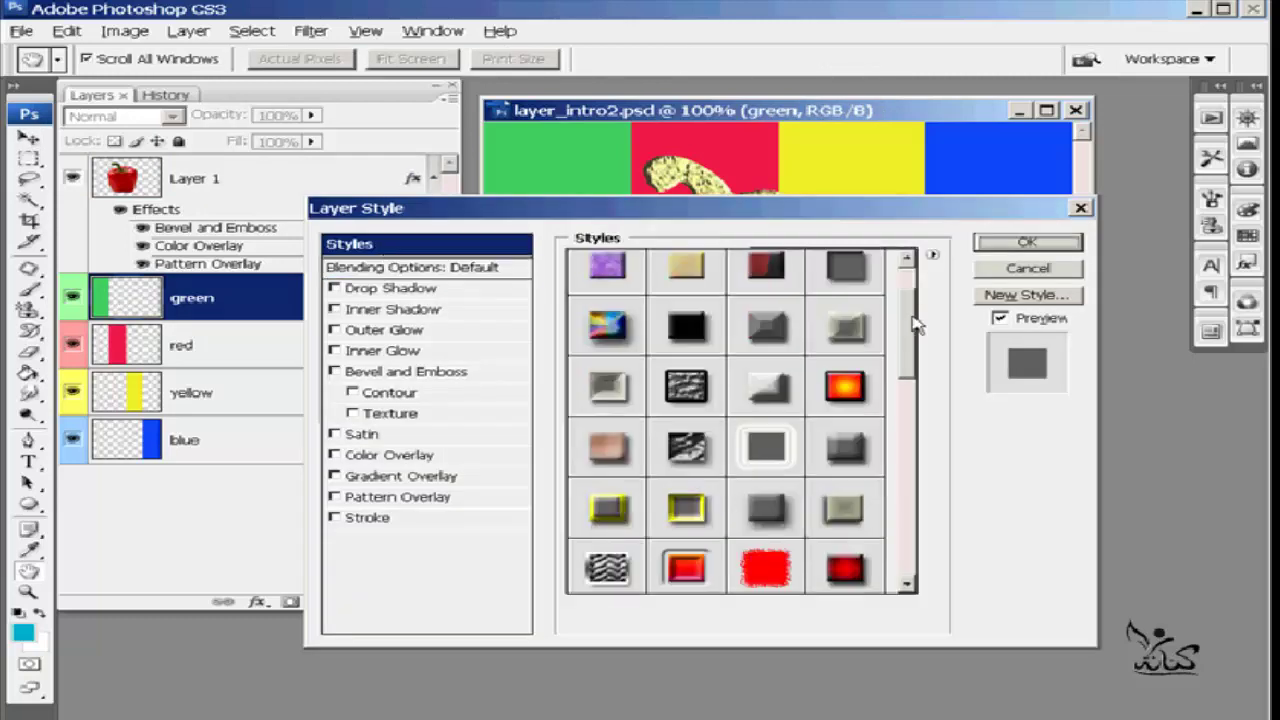
left_click_drag(914, 322, 915, 331)
mouse_move(913, 330)
left_mouse_down()
mouse_move(915, 476)
mouse_move(895, 537)
left_mouse_up()
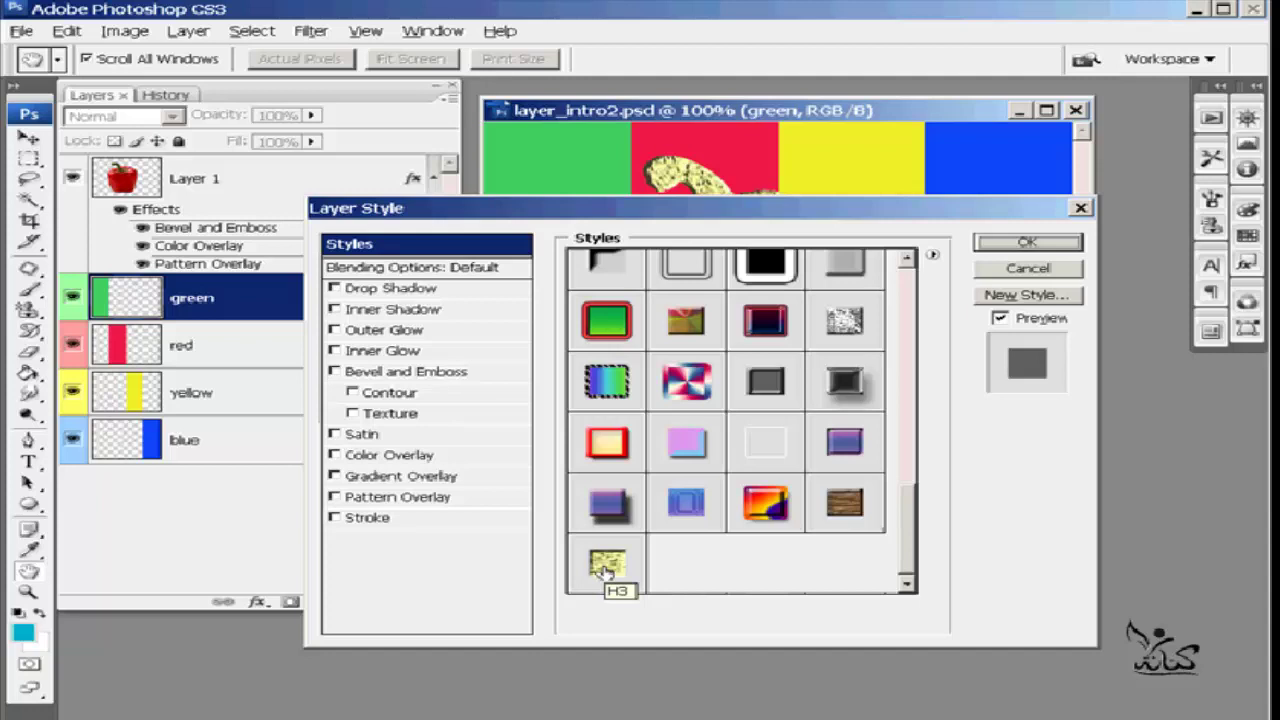
left_click(605, 568)
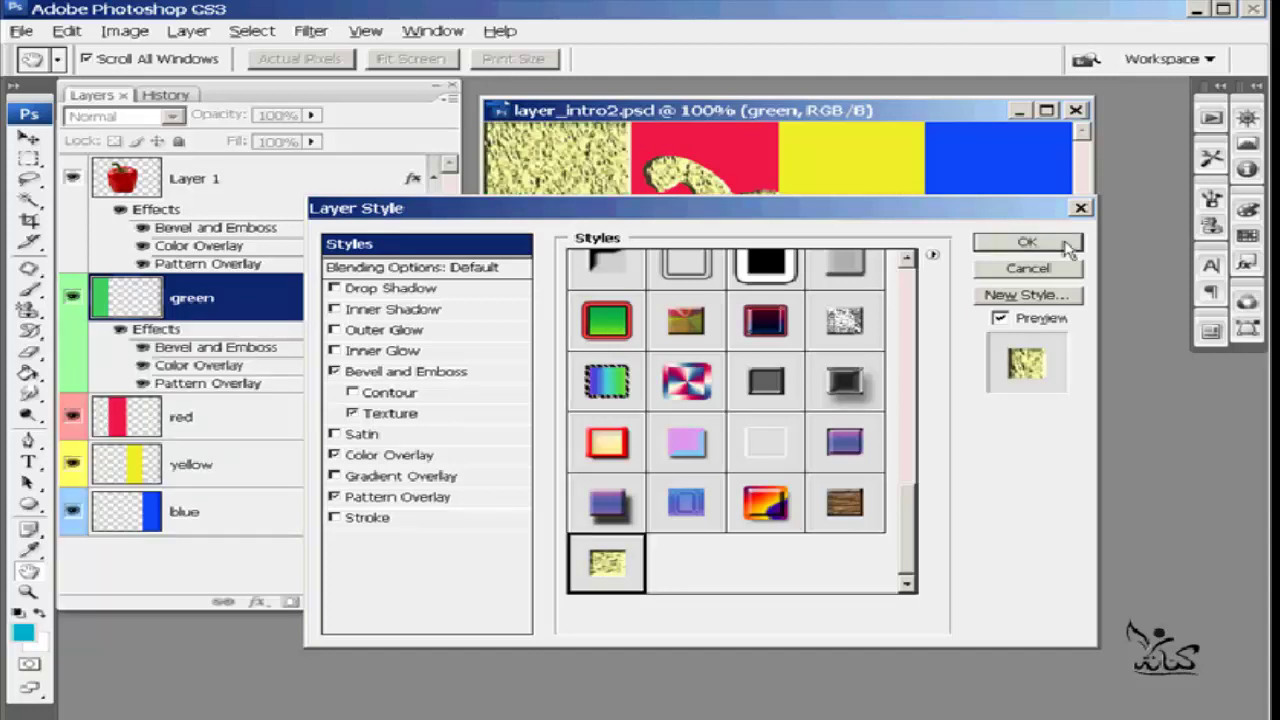
left_click(1027, 243)
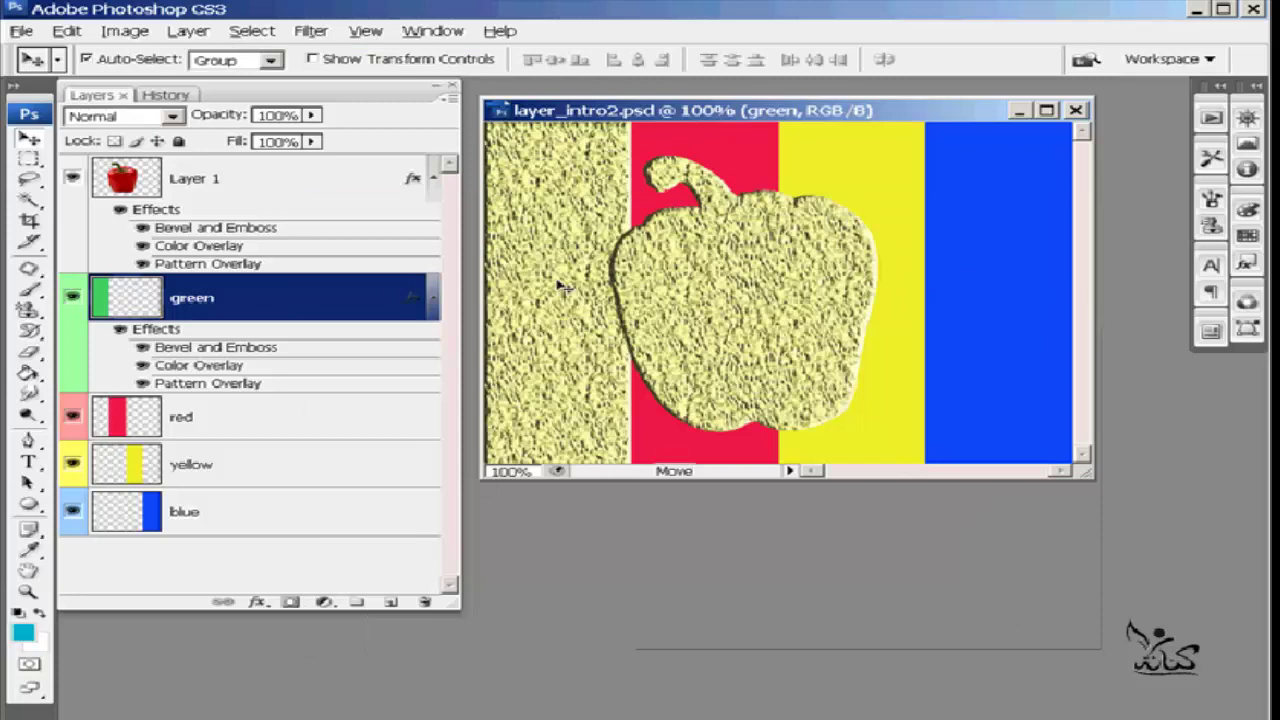